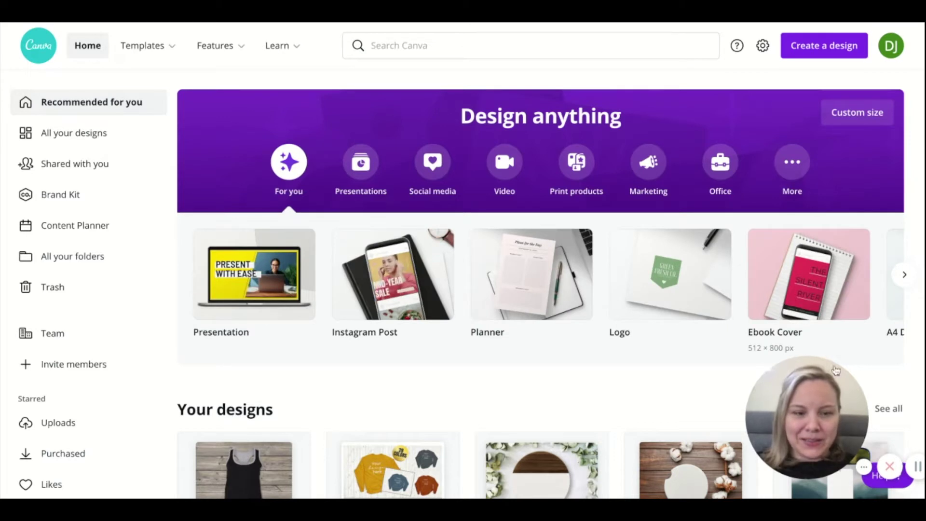
Search design types for 'instagram' and start a blank 1080 × 1920 Instagram Story
{"action": "mouse_move", "coordinate": [830, 407]}
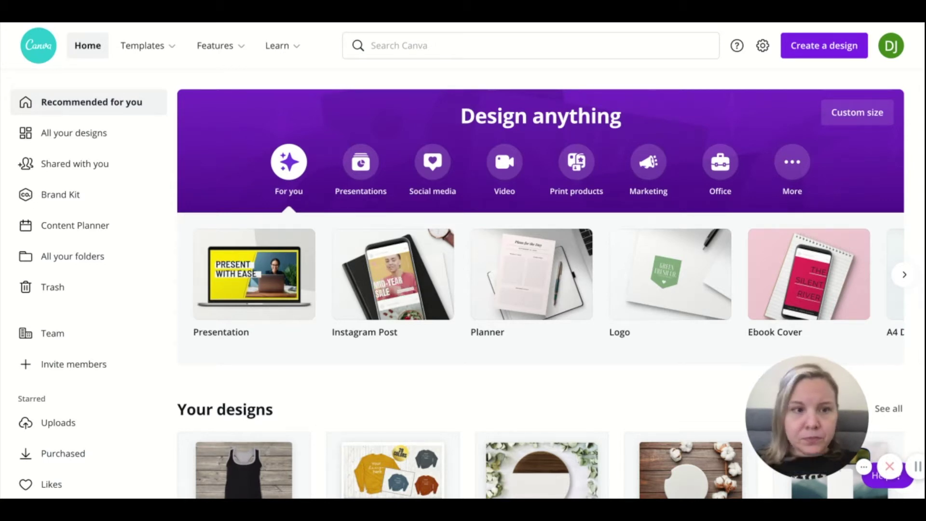
{"action": "left_click", "coordinate": [815, 48]}
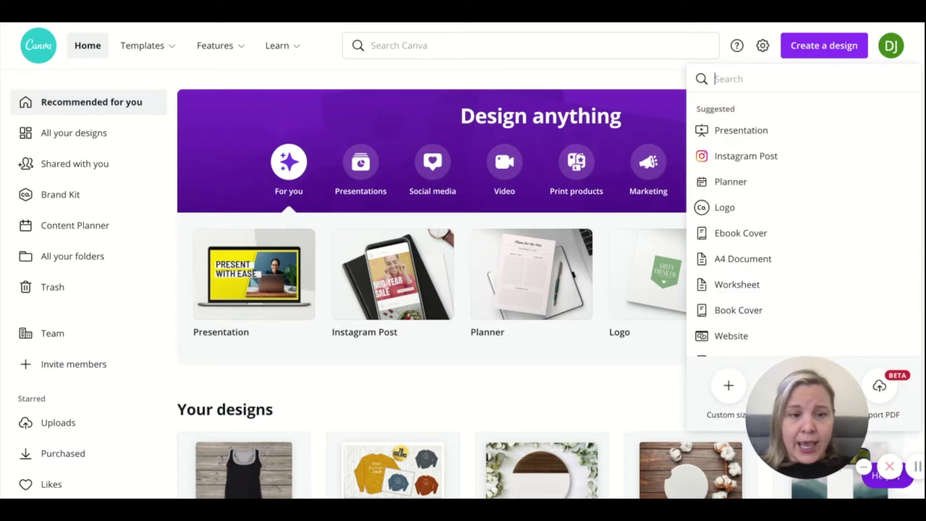
{"action": "type", "text": "in"}
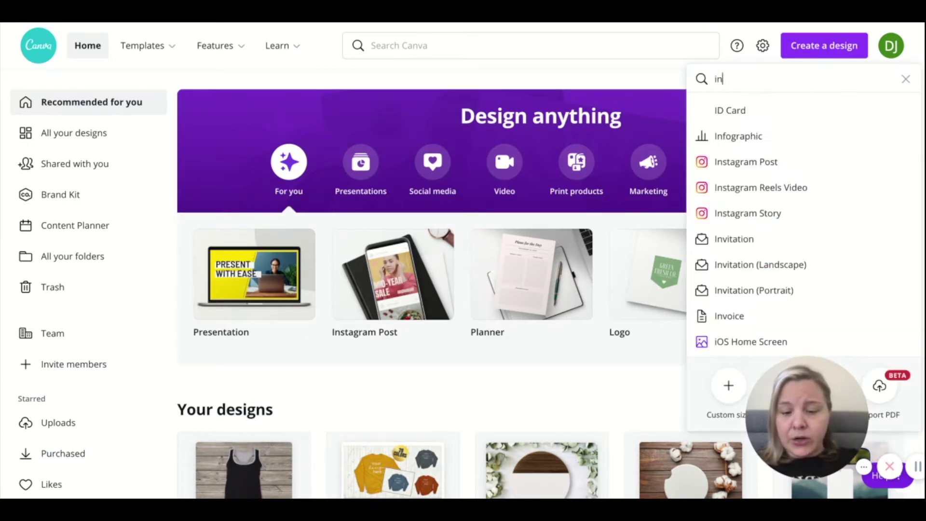
{"action": "type", "text": "stagra"}
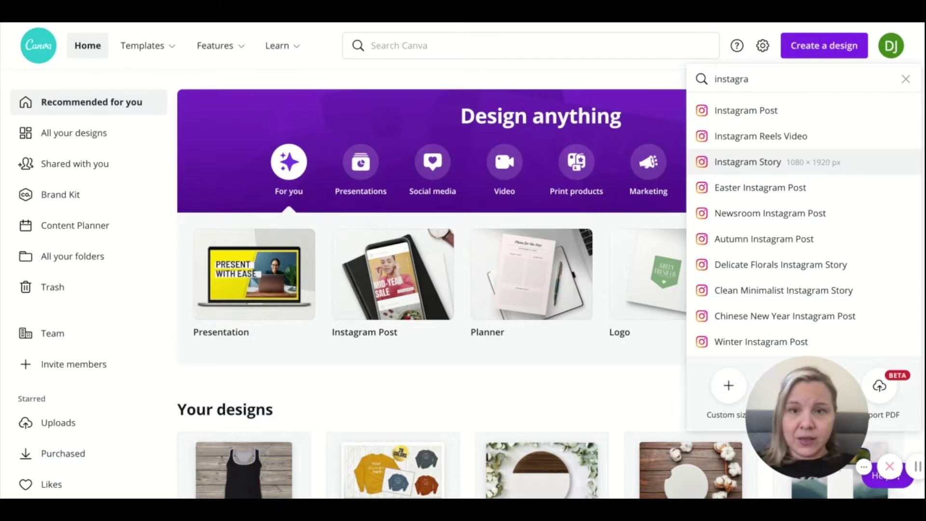
{"action": "left_click", "coordinate": [747, 161]}
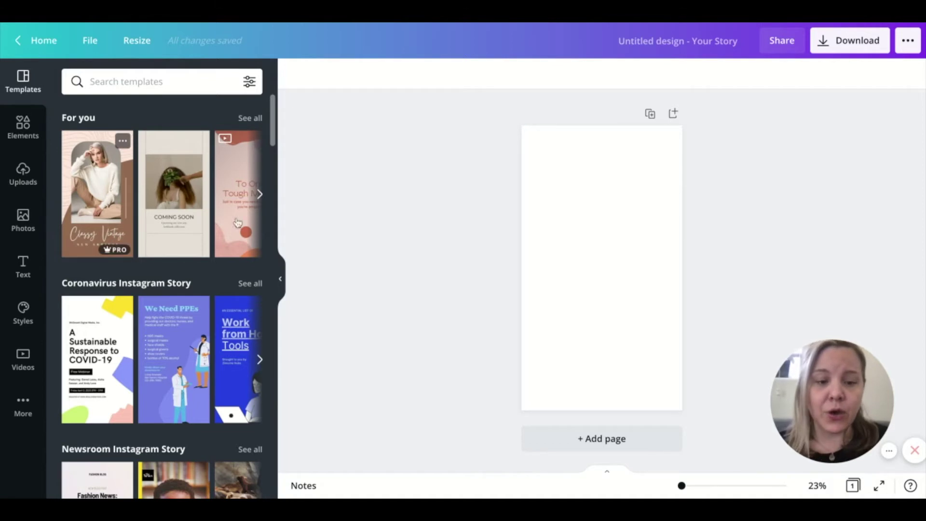
{"action": "left_click", "coordinate": [690, 486]}
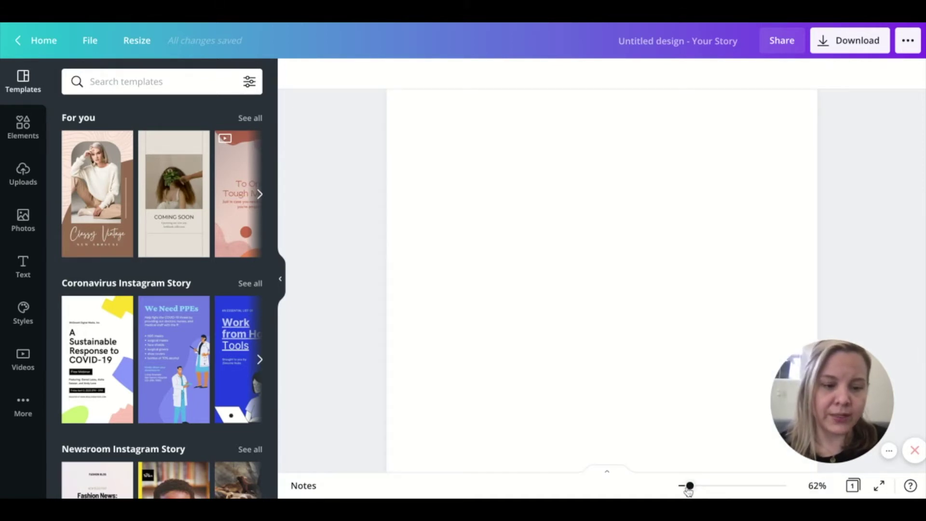
{"action": "left_click", "coordinate": [813, 487]}
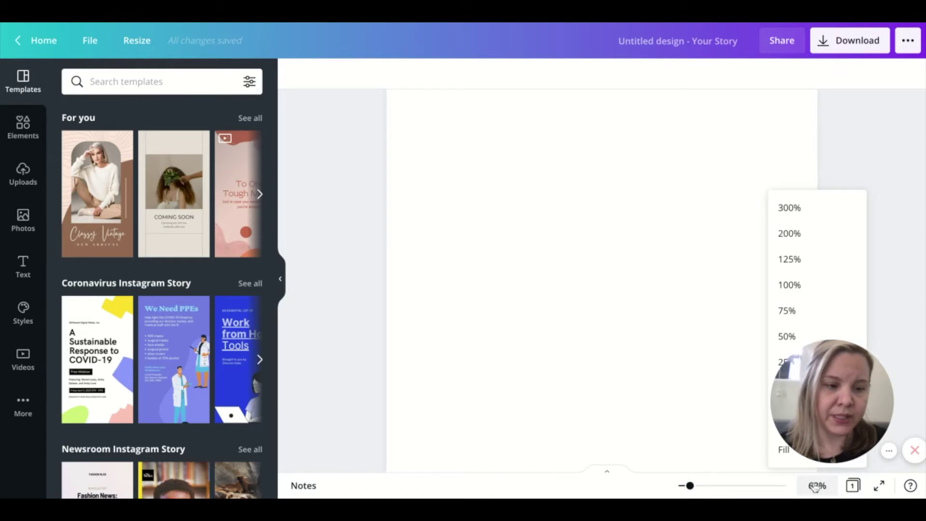
{"action": "left_click_drag", "start_coordinate": [832, 400], "coordinate": [858, 289]}
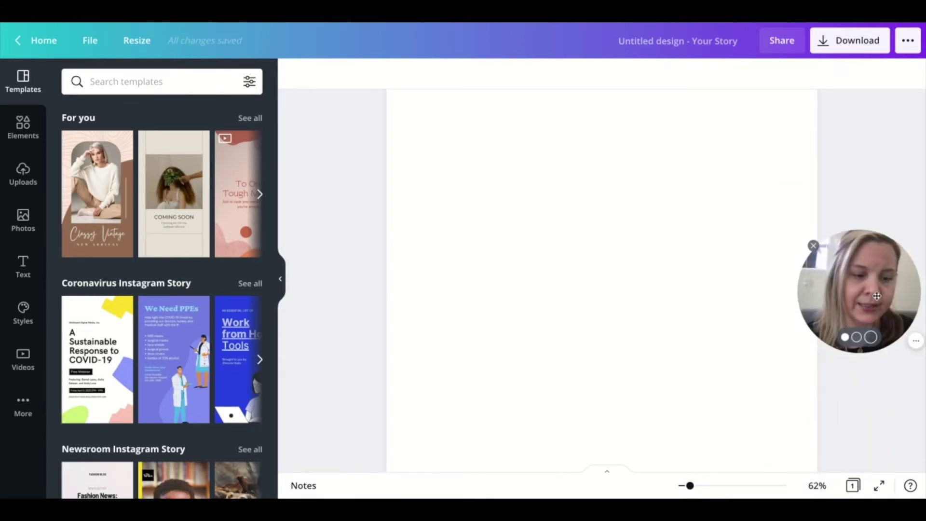
{"action": "left_click", "coordinate": [817, 485]}
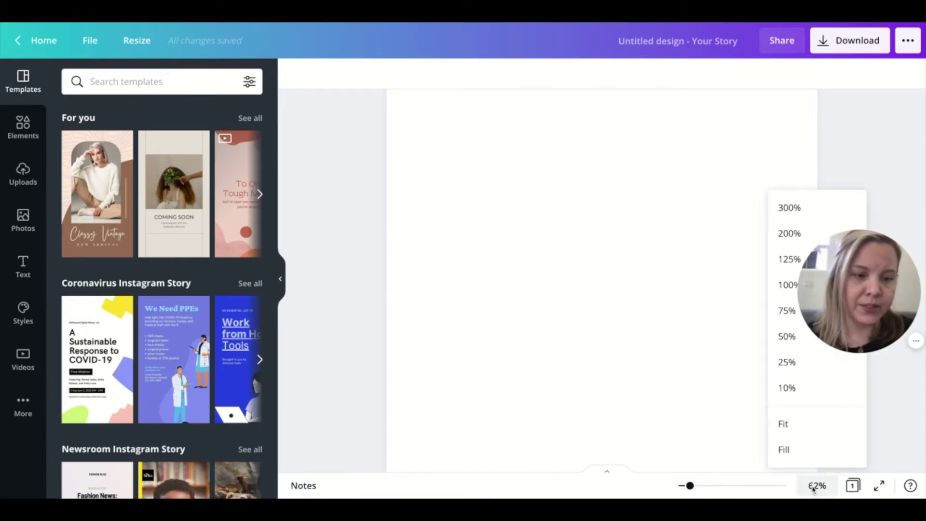
{"action": "left_click", "coordinate": [795, 364]}
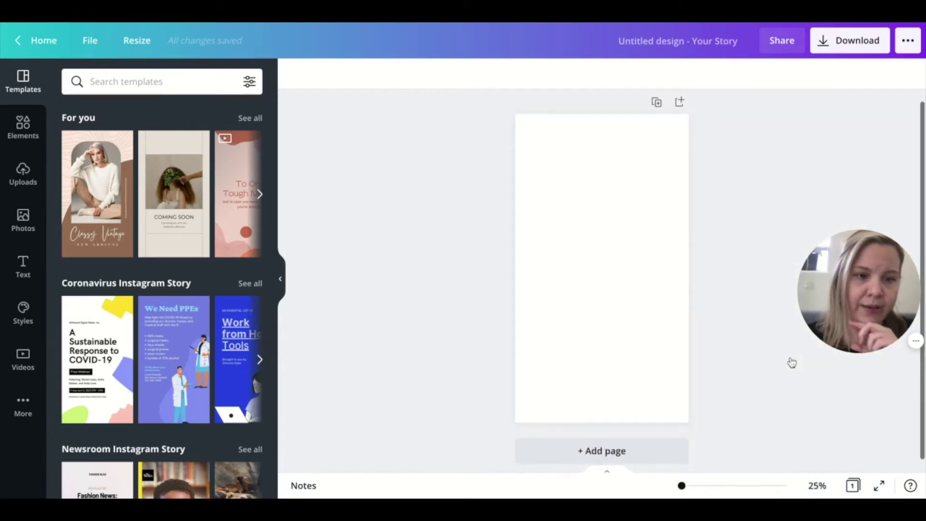
{"action": "mouse_move", "coordinate": [839, 337]}
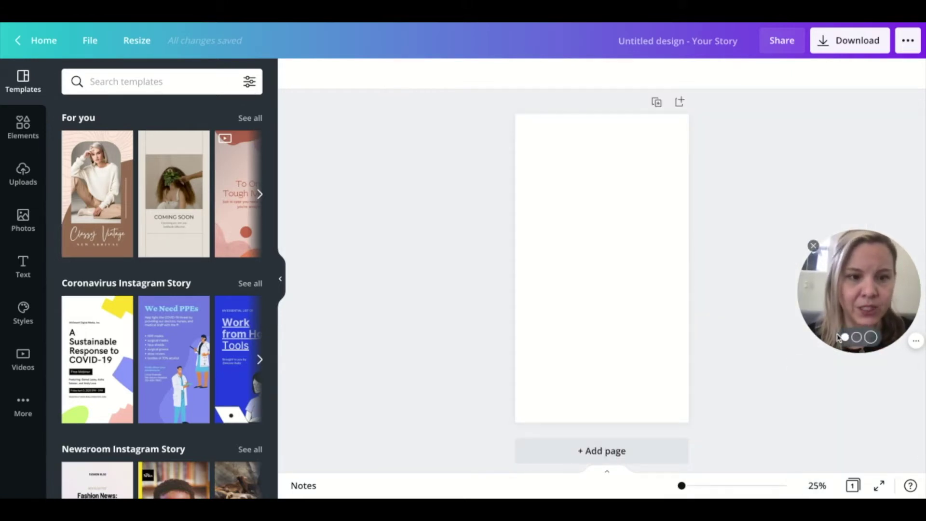
{"action": "left_click_drag", "start_coordinate": [839, 337], "coordinate": [851, 306]}
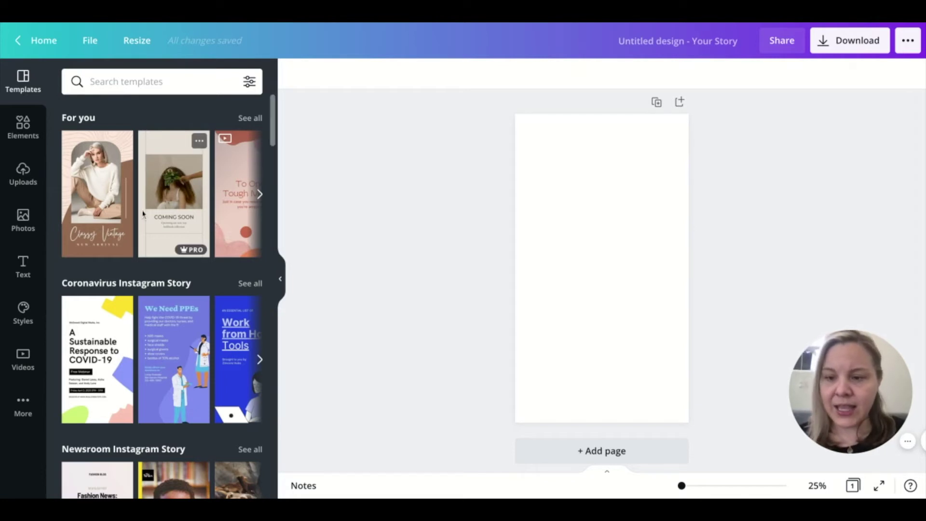
Apply the Moontime style to the blank story page
{"action": "left_click", "coordinate": [23, 314]}
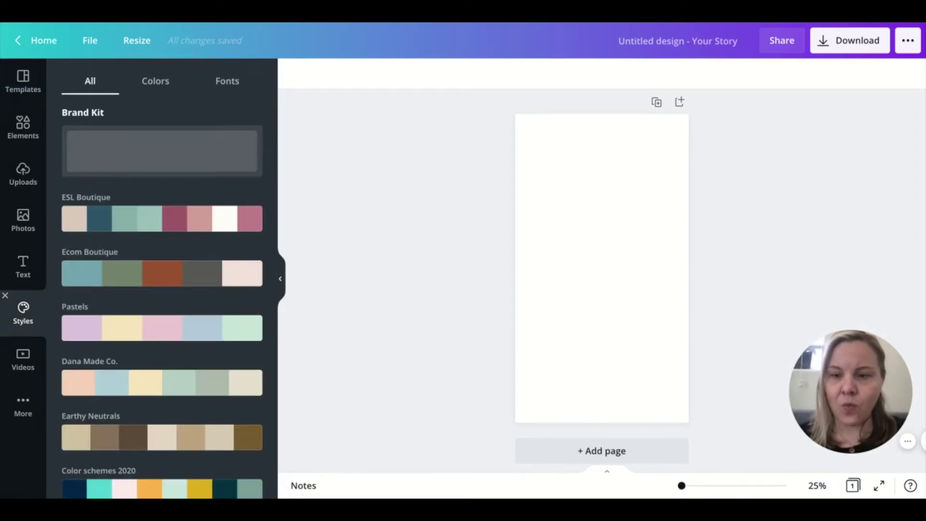
{"action": "scroll", "coordinate": [115, 248], "scroll_direction": "down", "scroll_amount": 5}
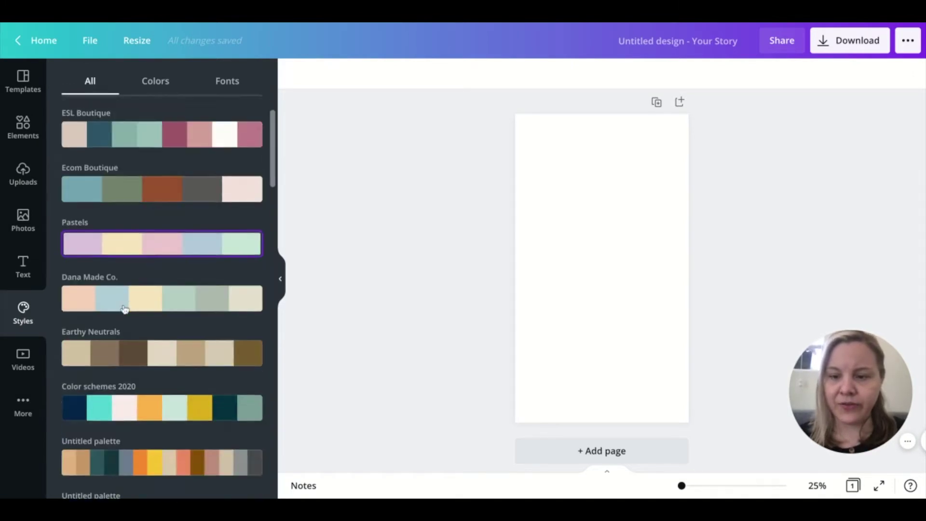
{"action": "scroll", "coordinate": [124, 309], "scroll_direction": "down", "scroll_amount": 6}
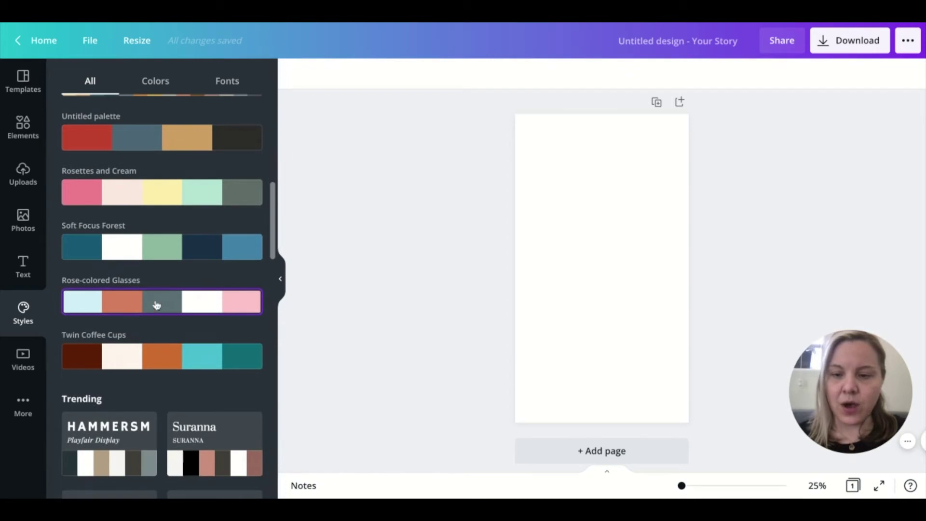
{"action": "scroll", "coordinate": [164, 320], "scroll_direction": "down", "scroll_amount": 8}
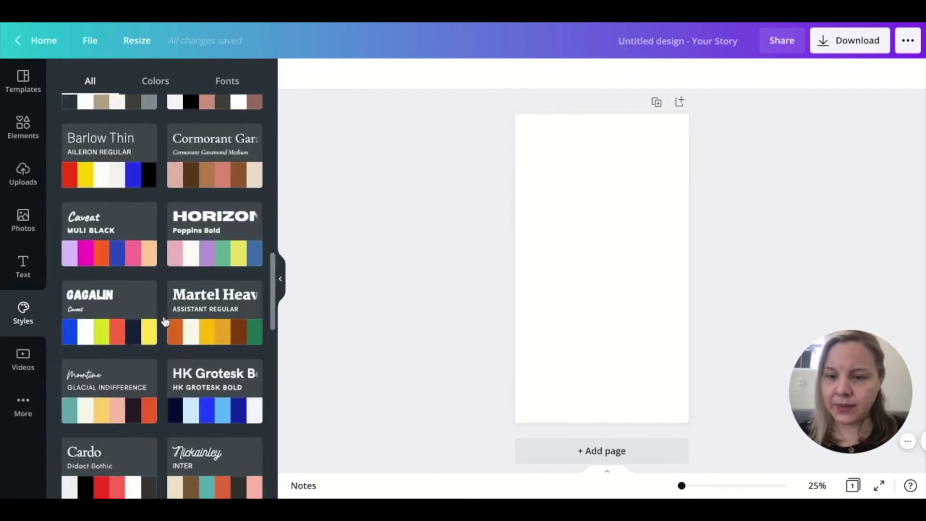
{"action": "scroll", "coordinate": [166, 320], "scroll_direction": "down", "scroll_amount": 1}
{"action": "scroll", "coordinate": [166, 321], "scroll_direction": "down", "scroll_amount": 2}
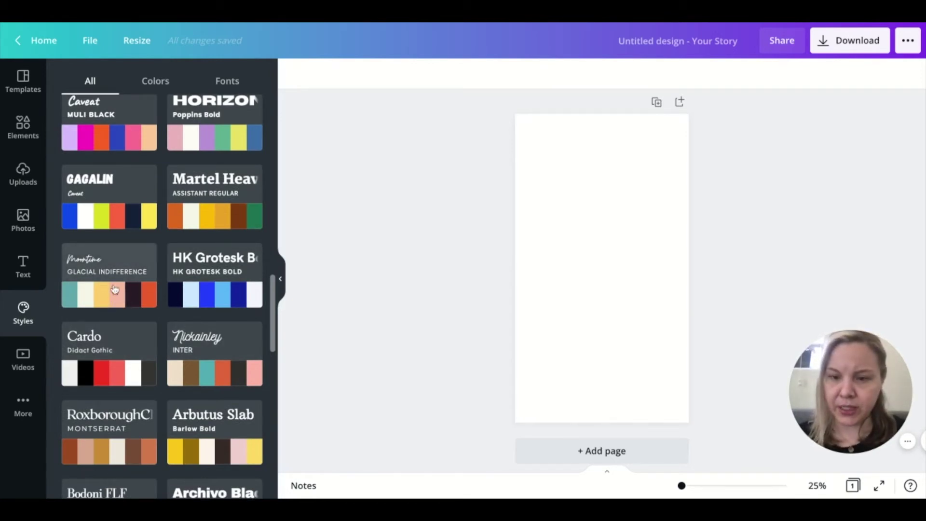
{"action": "left_click", "coordinate": [116, 300]}
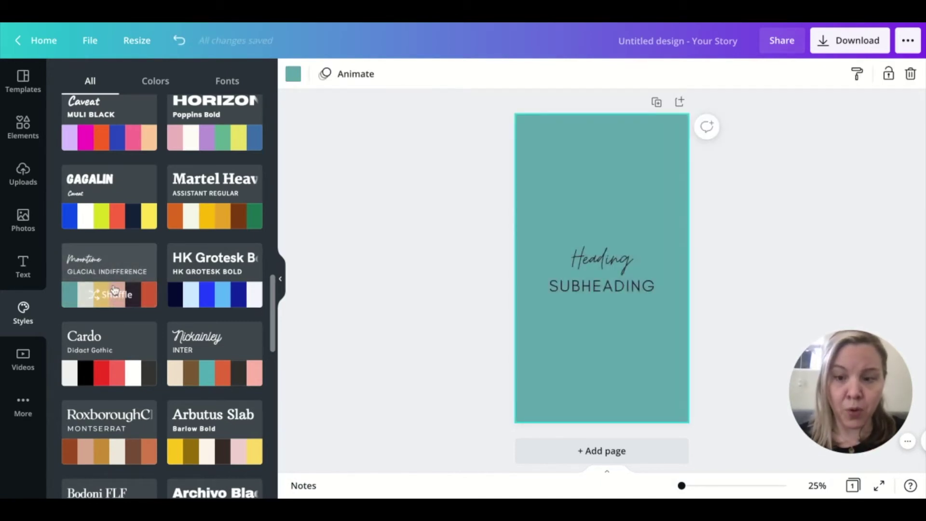
Shuffle the Moontime colours until the background turns salmon-peach
{"action": "left_click", "coordinate": [114, 298]}
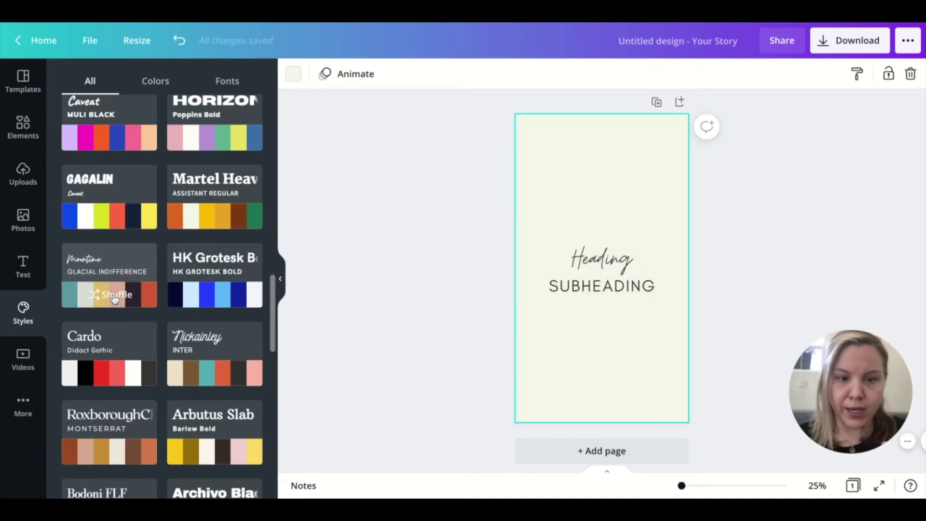
{"action": "left_click", "coordinate": [114, 298]}
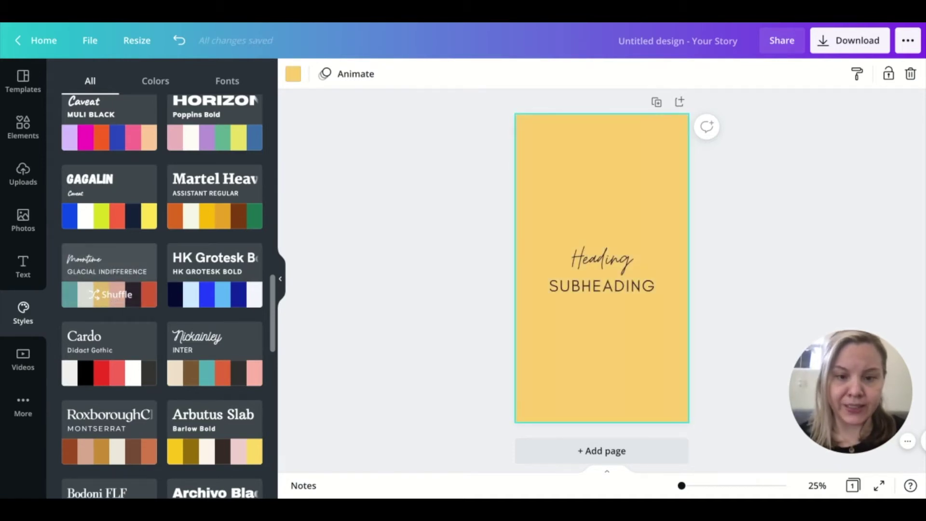
{"action": "left_click", "coordinate": [146, 292]}
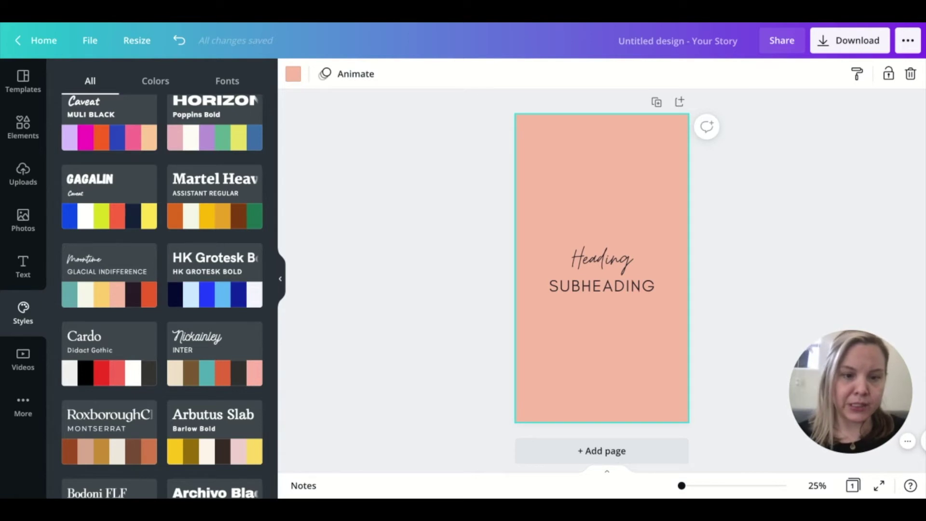
{"action": "left_click", "coordinate": [638, 294]}
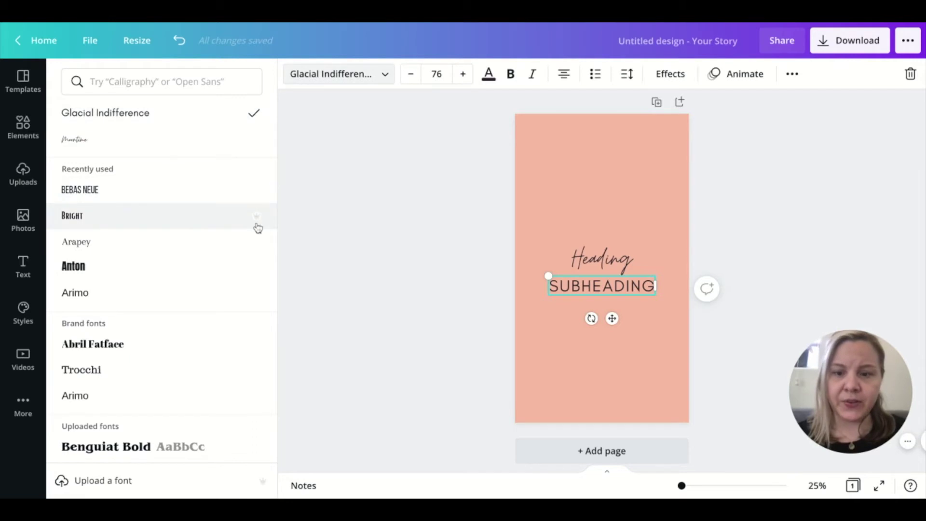
Delete the SUBHEADING line, keeping only the script Heading on the peach page
{"action": "mouse_move", "coordinate": [259, 225]}
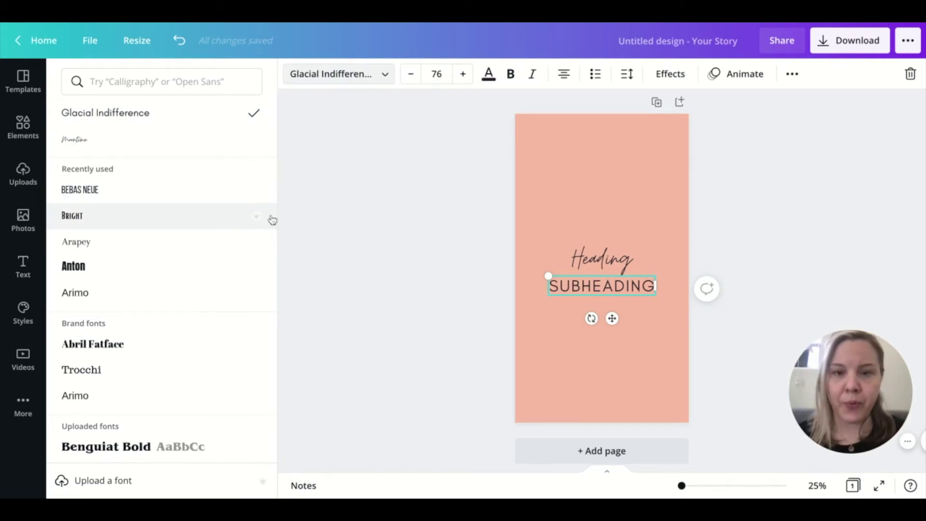
{"action": "key", "text": "Escape"}
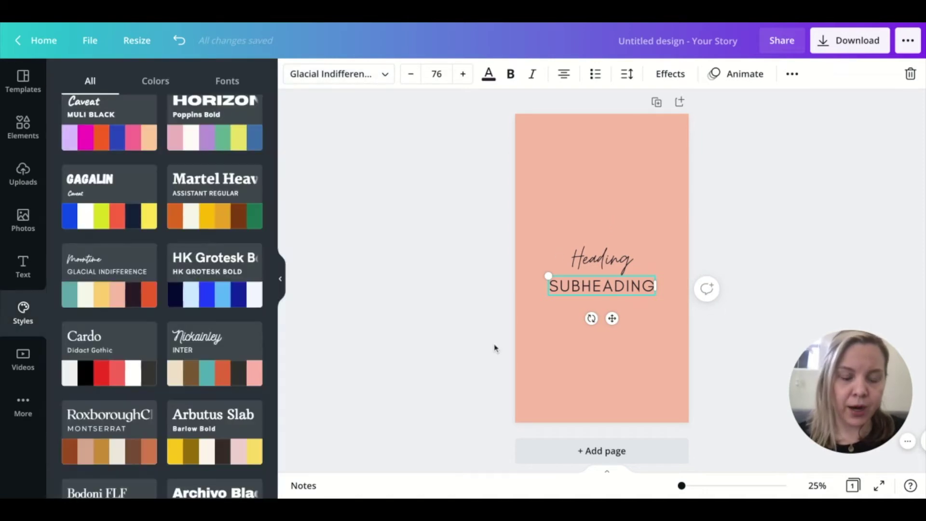
{"action": "left_click", "coordinate": [911, 76]}
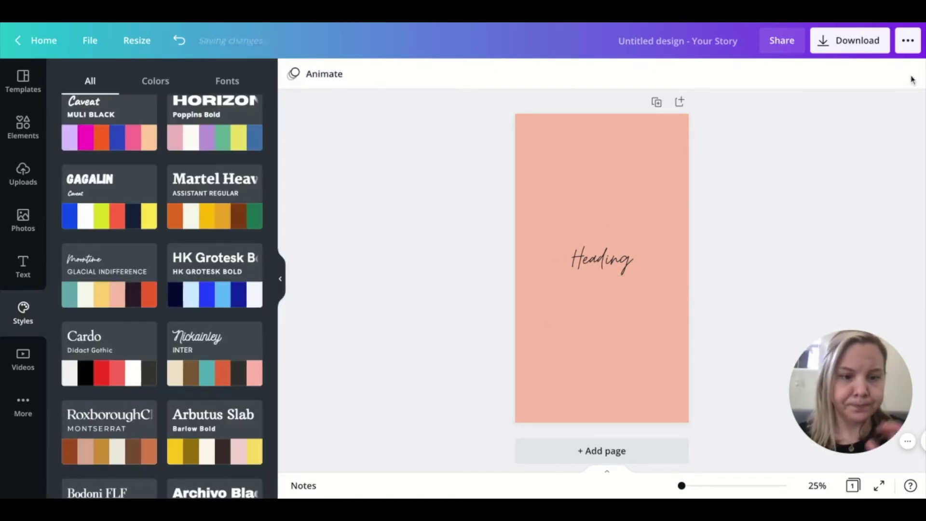
{"action": "left_click", "coordinate": [604, 264]}
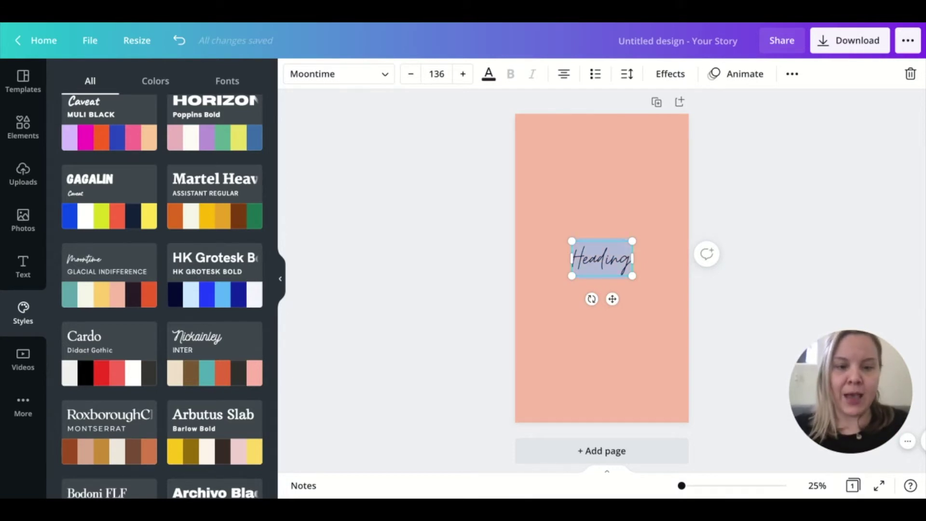
Replace the heading with 'Travel' and enlarge the text box
{"action": "key", "text": "ctrl+a"}
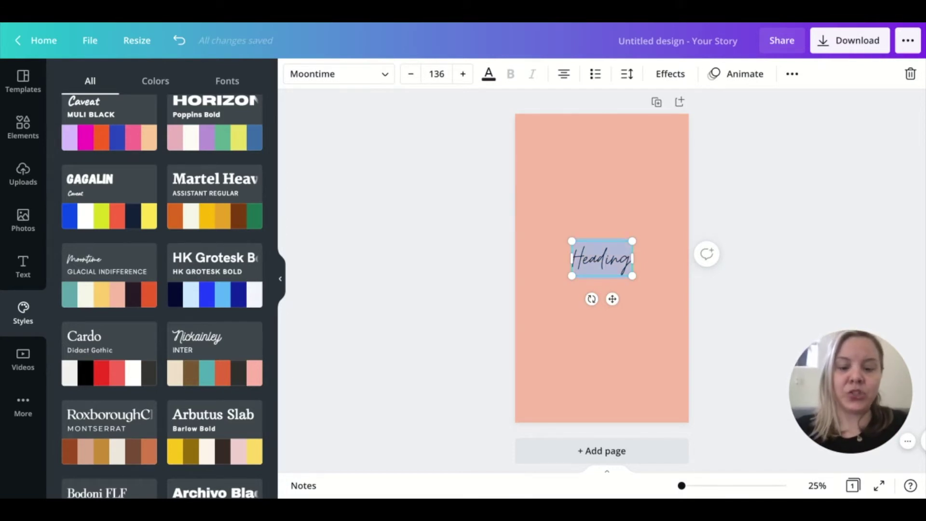
{"action": "type", "text": "Travel"}
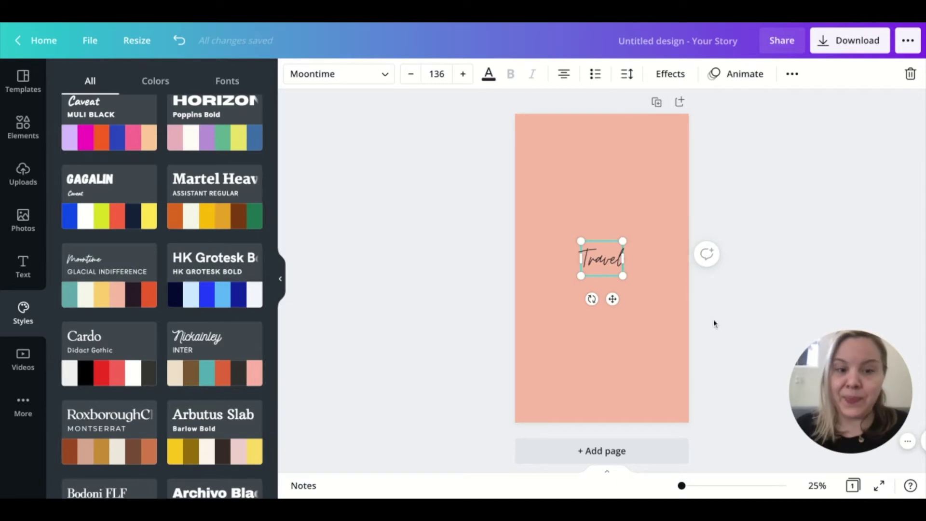
{"action": "left_click", "coordinate": [715, 324]}
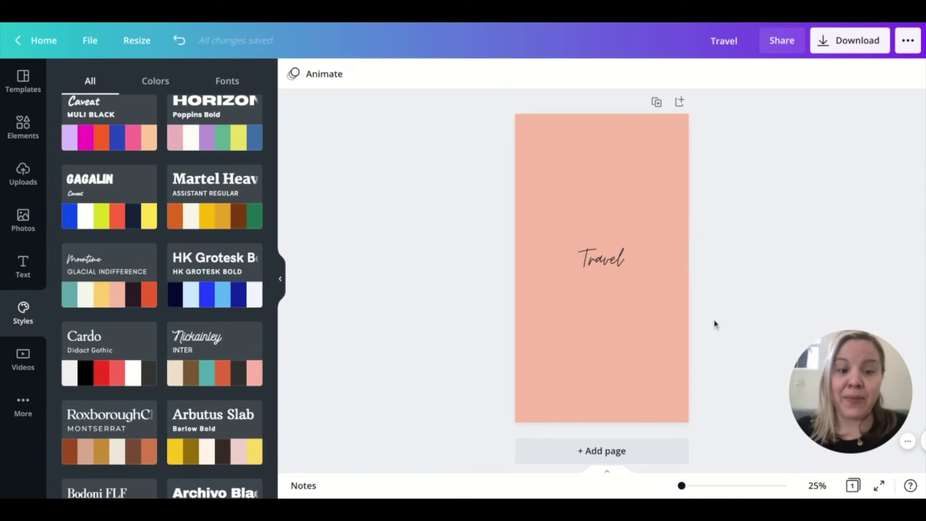
{"action": "left_click", "coordinate": [616, 264]}
{"action": "left_click_drag", "start_coordinate": [623, 279], "coordinate": [639, 290]}
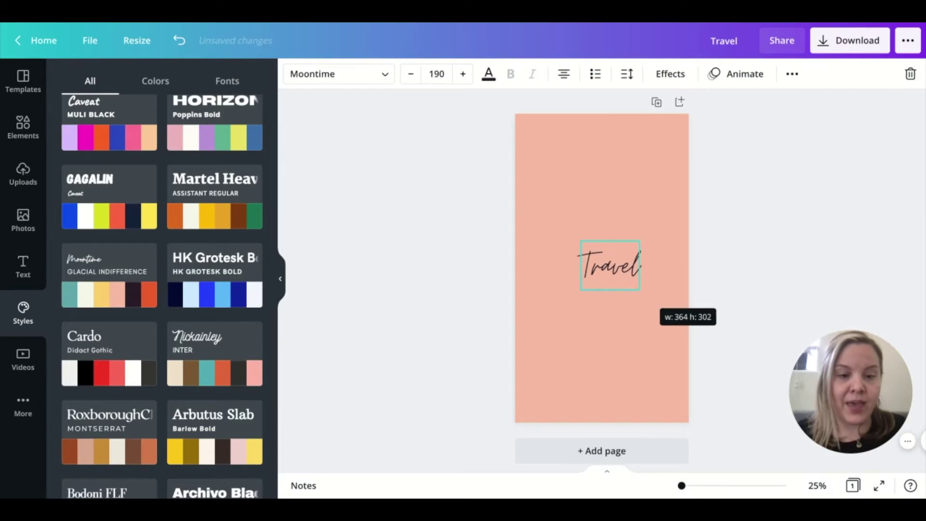
Centre the Travel text on the page
{"action": "left_click", "coordinate": [794, 76]}
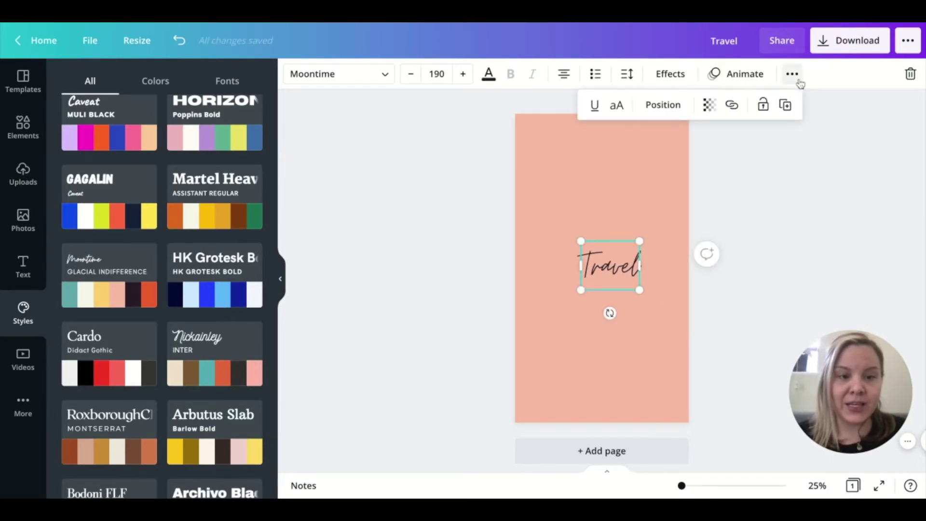
{"action": "left_click", "coordinate": [668, 106]}
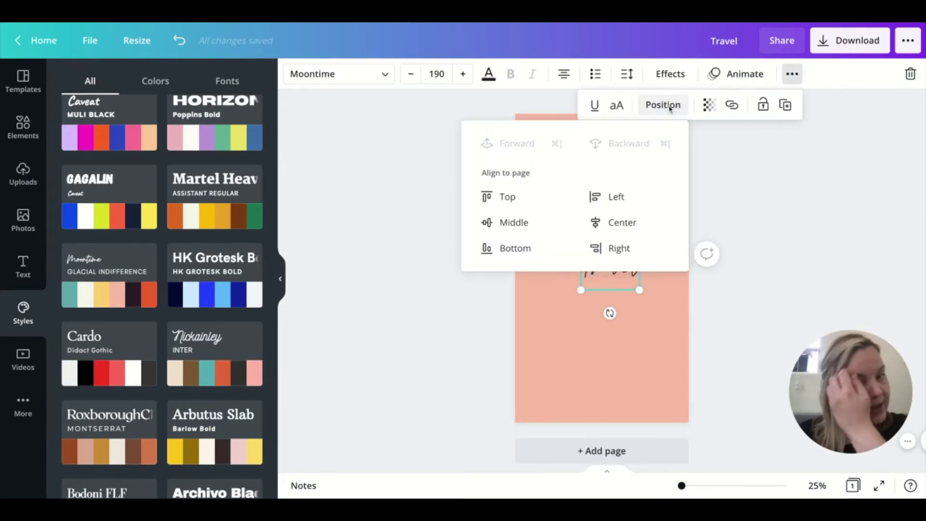
{"action": "left_click", "coordinate": [616, 229]}
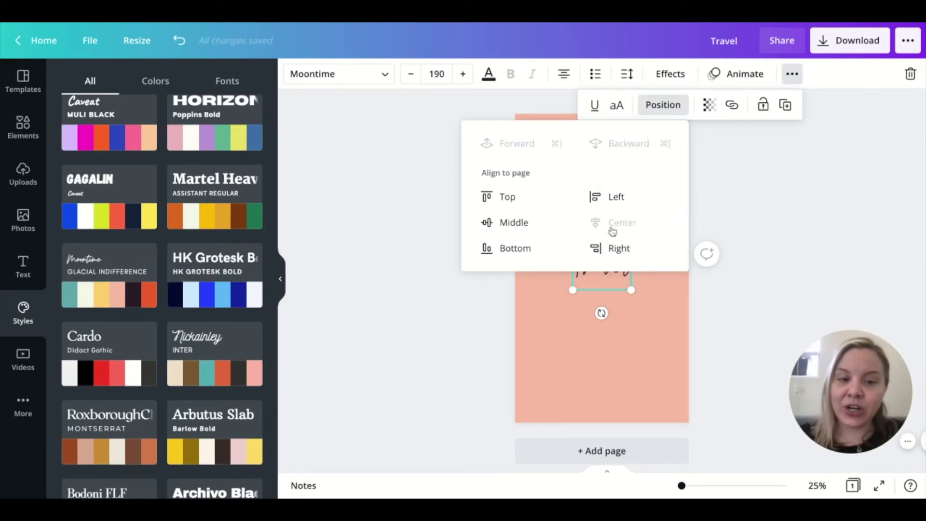
{"action": "left_click", "coordinate": [736, 348]}
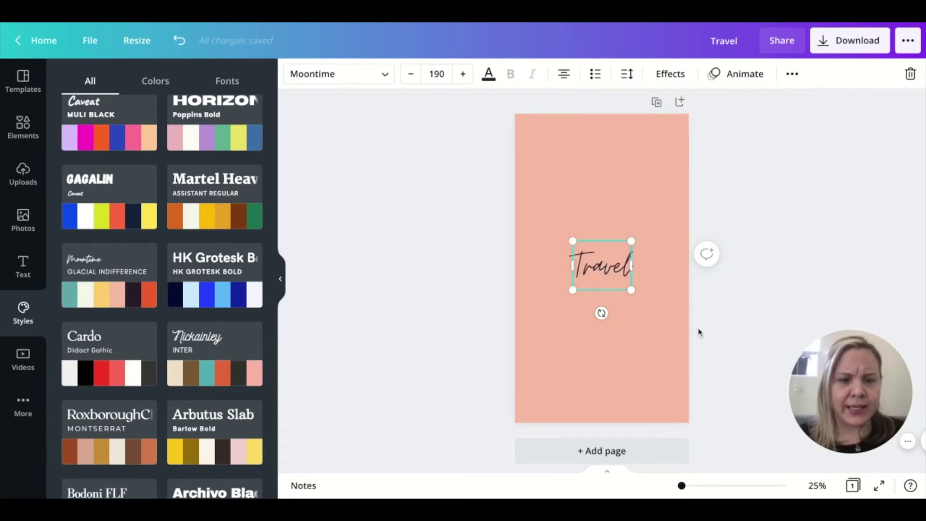
{"action": "left_click_drag", "start_coordinate": [600, 270], "coordinate": [601, 273]}
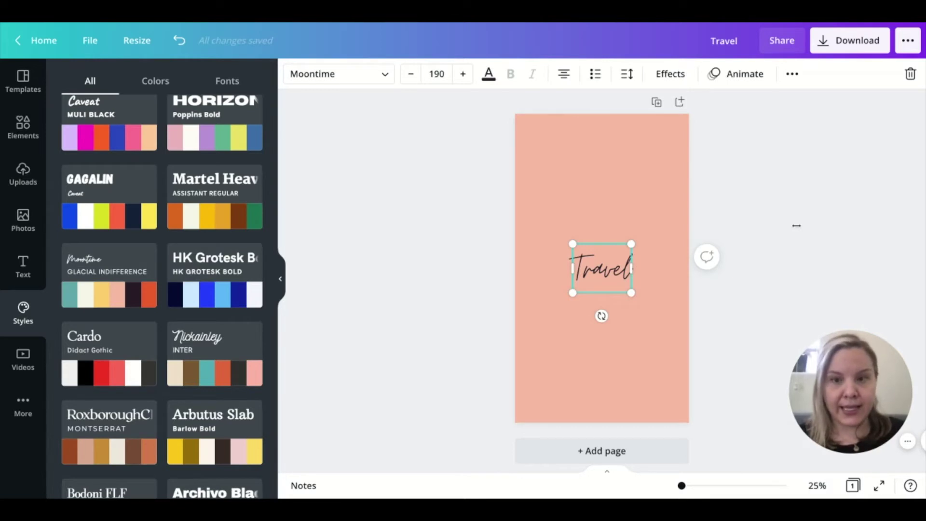
Raise the Travel font size to about 202
{"action": "left_click", "coordinate": [463, 76]}
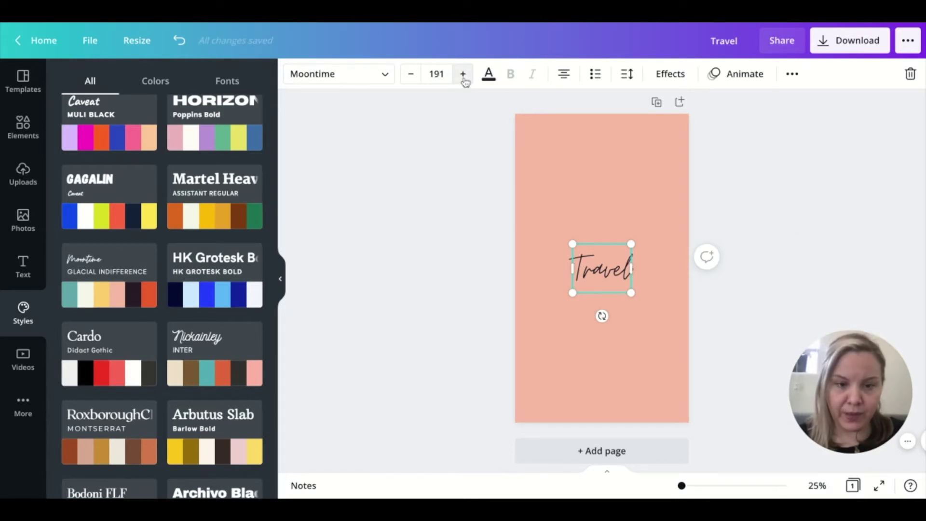
{"action": "double_click", "coordinate": [463, 77]}
{"action": "double_click", "coordinate": [463, 76]}
{"action": "double_click", "coordinate": [463, 76]}
{"action": "double_click", "coordinate": [463, 76]}
{"action": "double_click", "coordinate": [463, 76]}
{"action": "left_click", "coordinate": [463, 76]}
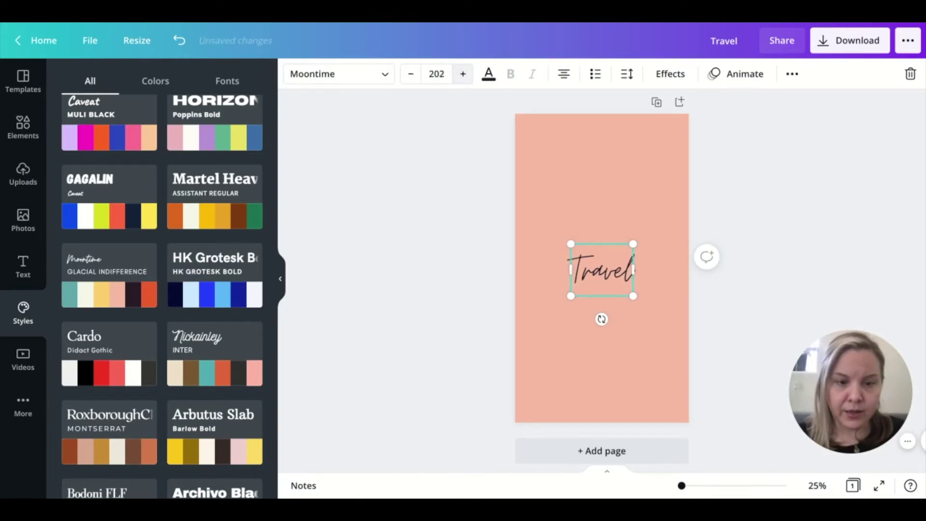
{"action": "left_click", "coordinate": [463, 75]}
{"action": "left_click", "coordinate": [726, 300]}
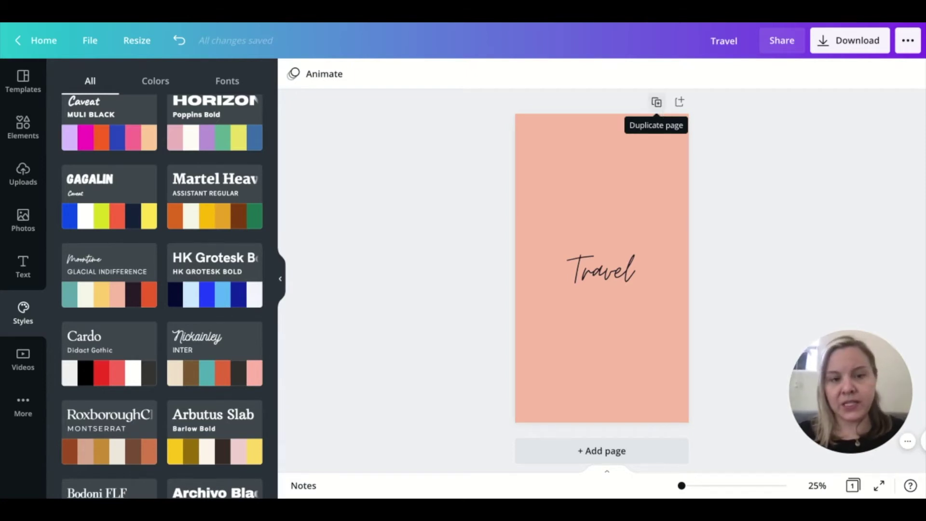
Duplicate the Travel page and change page 2's word to 'Beauty'
{"action": "left_click", "coordinate": [657, 102]}
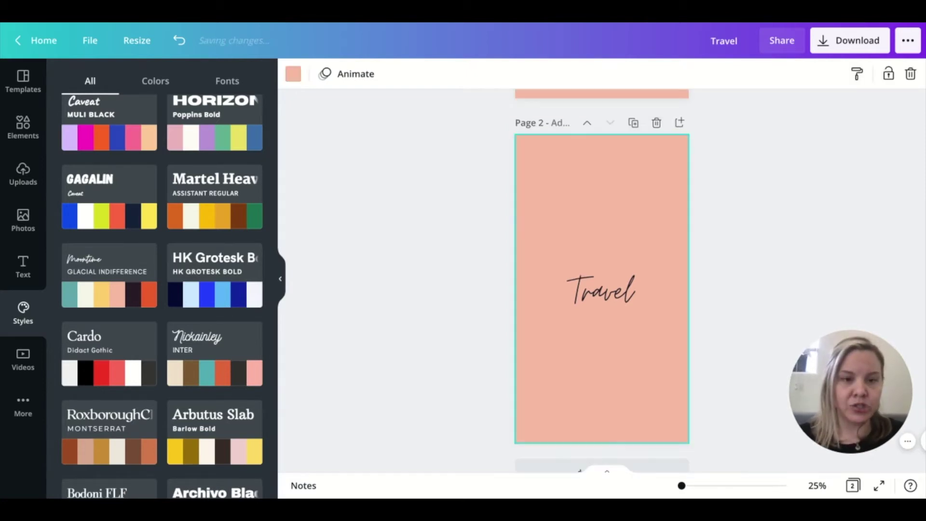
{"action": "double_click", "coordinate": [605, 297]}
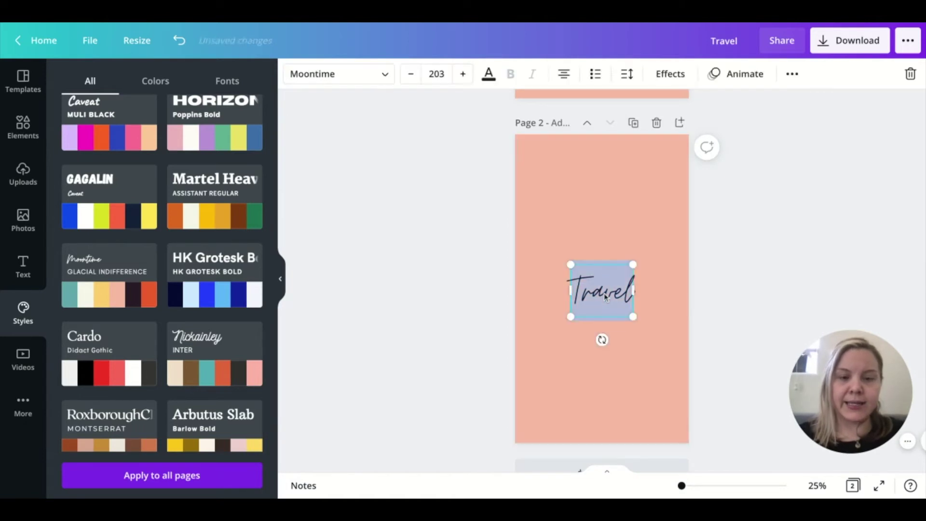
{"action": "type", "text": "Beatuifu"}
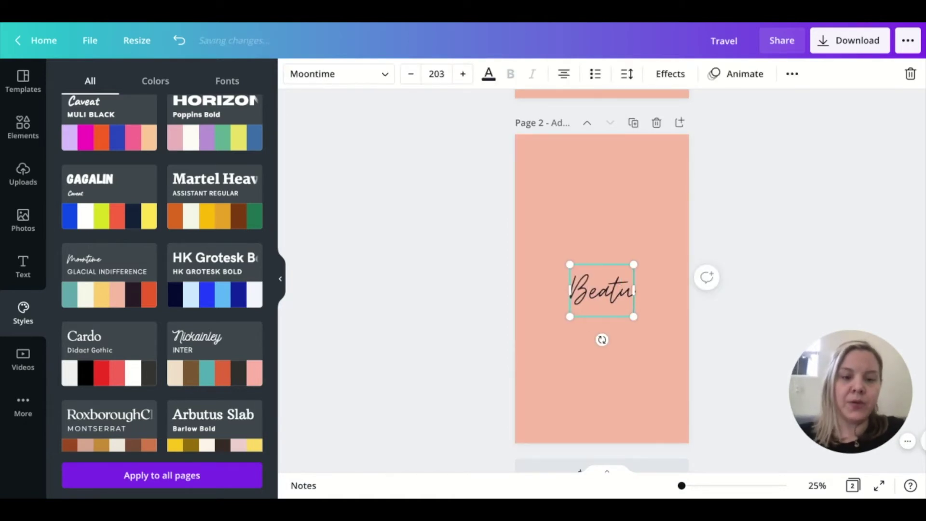
{"action": "key", "text": "BackSpace"}
{"action": "key", "text": "BackSpace"}
{"action": "key", "text": "BackSpace"}
{"action": "key", "text": "BackSpace"}
{"action": "key", "text": "BackSpace"}
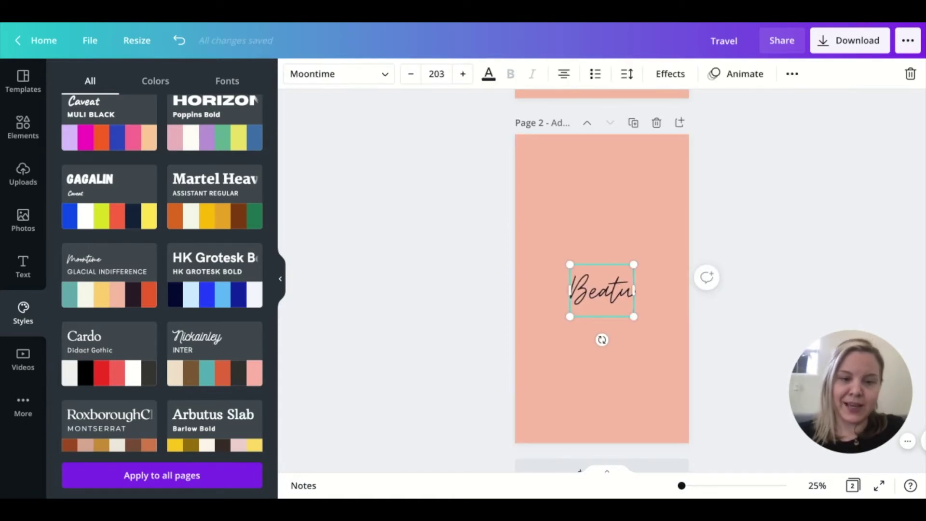
{"action": "type", "text": "uti"}
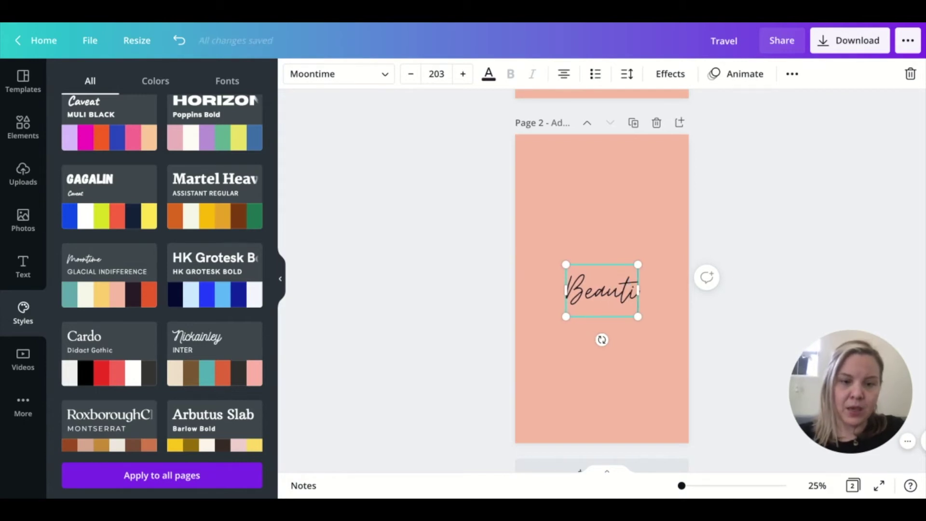
{"action": "key", "text": "BackSpace"}
{"action": "type", "text": "y"}
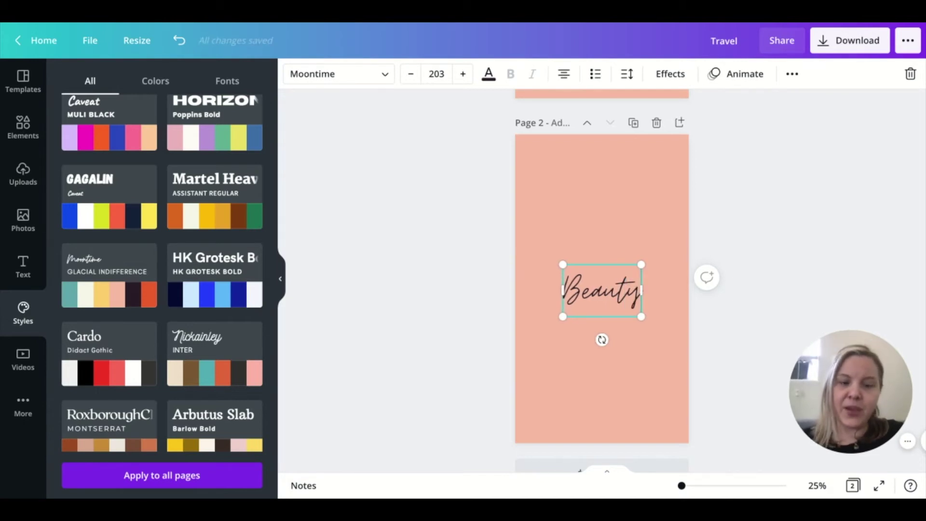
{"action": "left_click", "coordinate": [720, 225]}
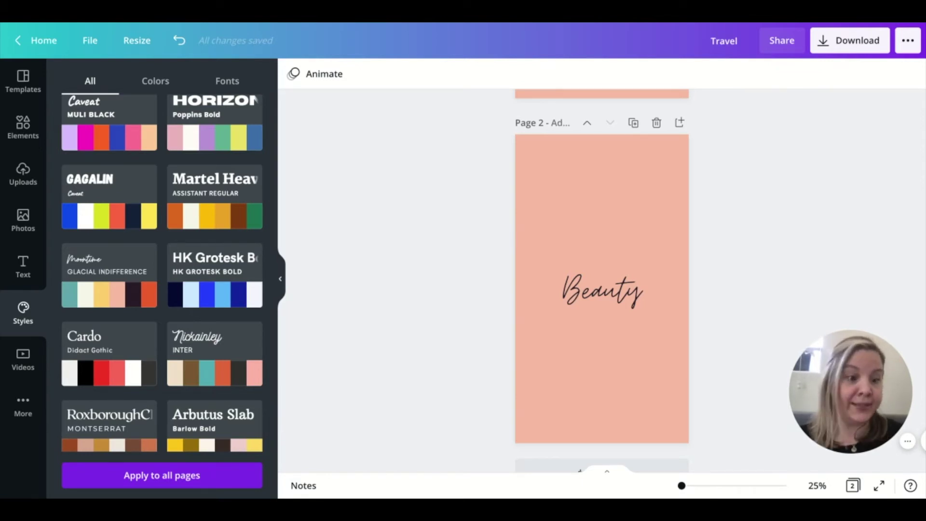
{"action": "left_click", "coordinate": [643, 208]}
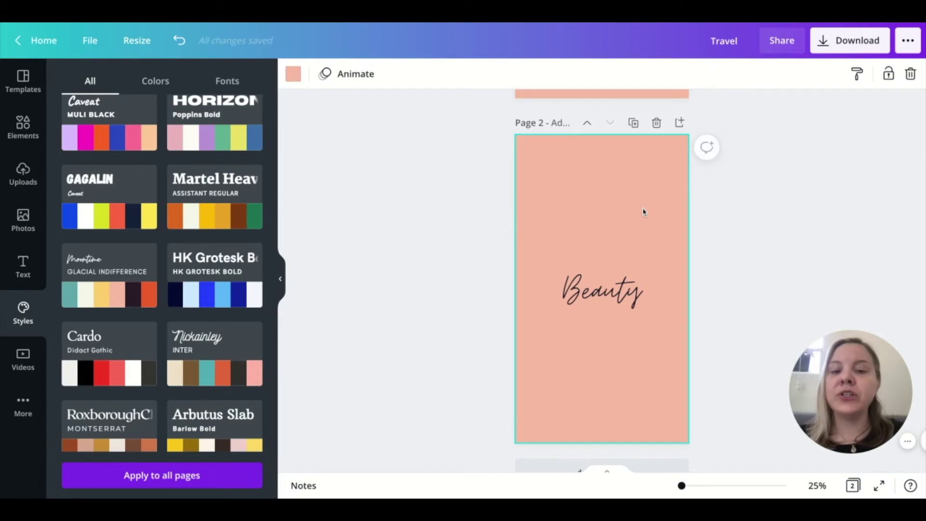
Set page 2's background to the pale pink #FFCFBD custom colour
{"action": "left_click", "coordinate": [293, 74]}
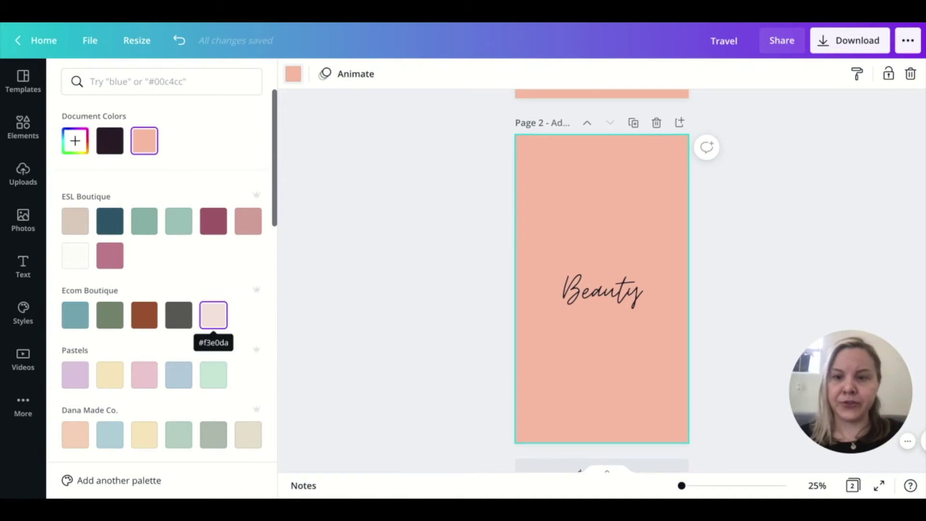
{"action": "left_click", "coordinate": [76, 143]}
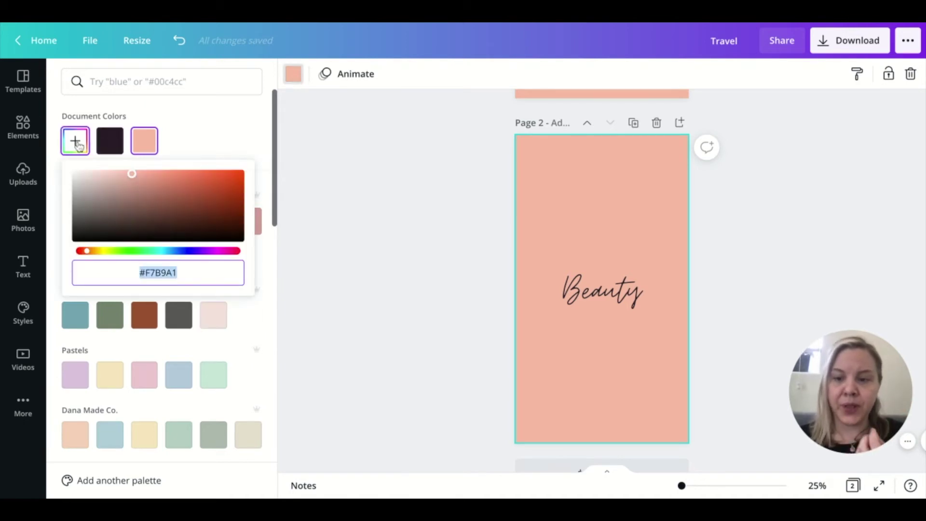
{"action": "left_click", "coordinate": [134, 179]}
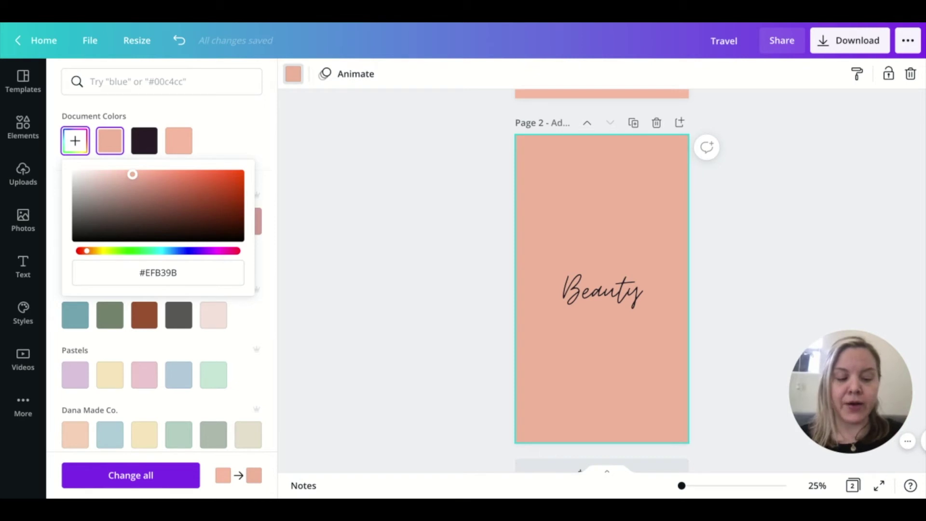
{"action": "left_click_drag", "start_coordinate": [132, 174], "coordinate": [117, 174]}
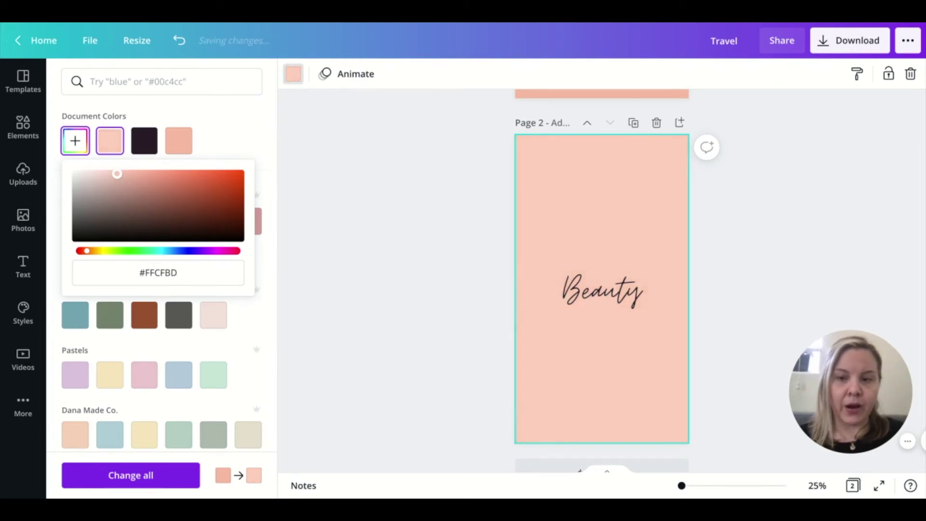
{"action": "left_click", "coordinate": [689, 266]}
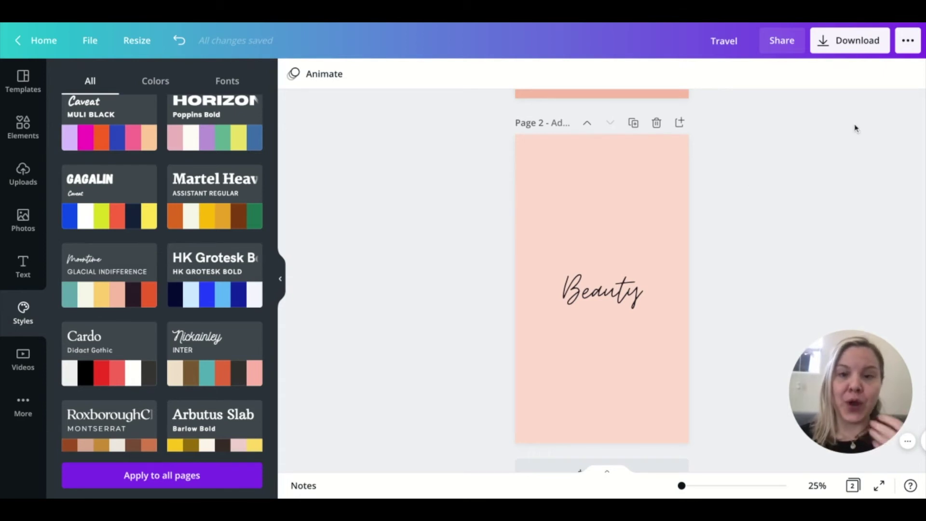
{"action": "left_click", "coordinate": [861, 42]}
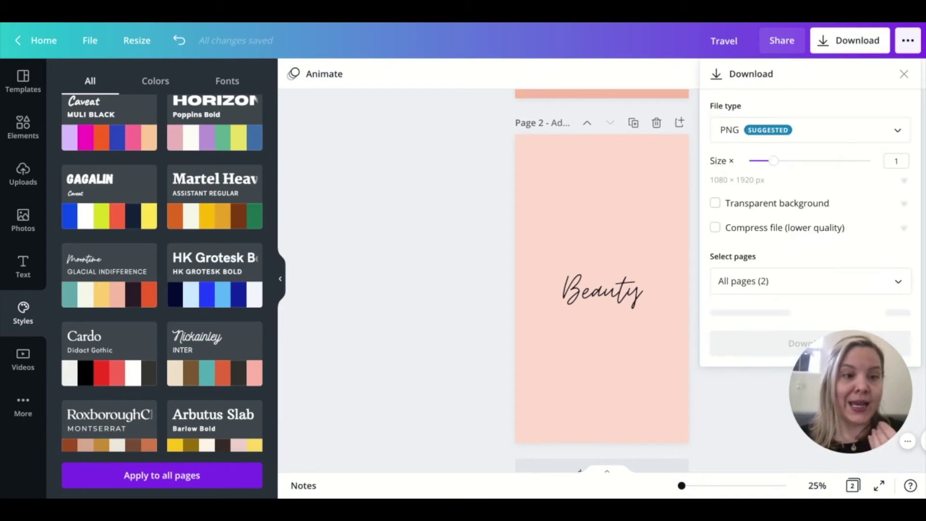
{"action": "left_click", "coordinate": [787, 139]}
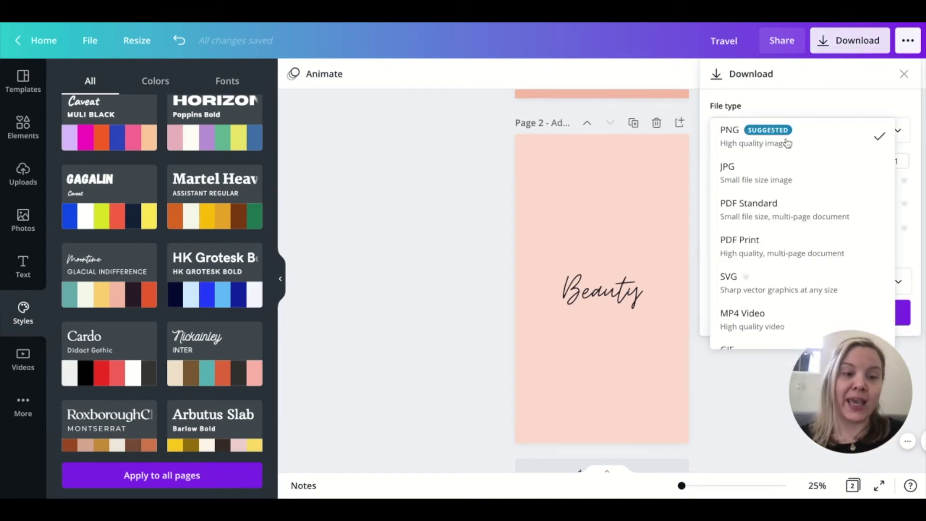
{"action": "left_click", "coordinate": [767, 180]}
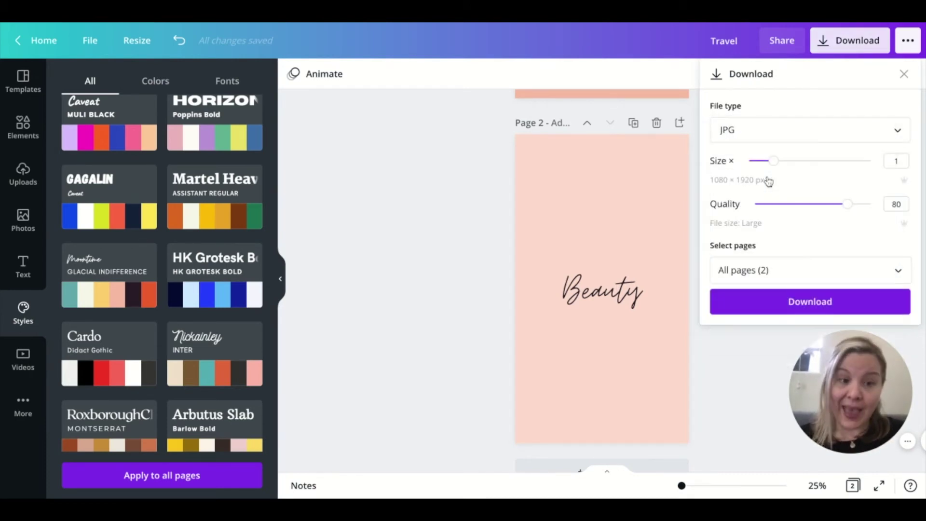
{"action": "left_click_drag", "start_coordinate": [848, 204], "coordinate": [871, 204]}
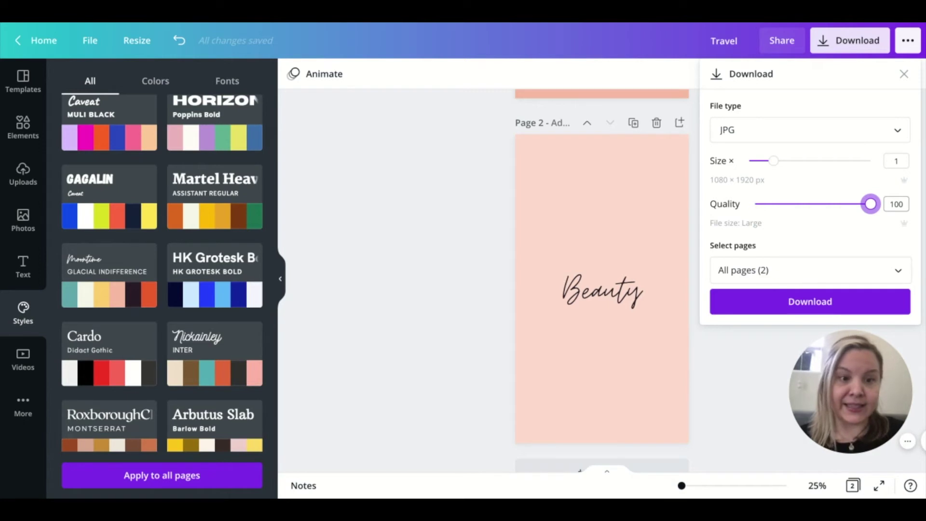
{"action": "left_click", "coordinate": [782, 295]}
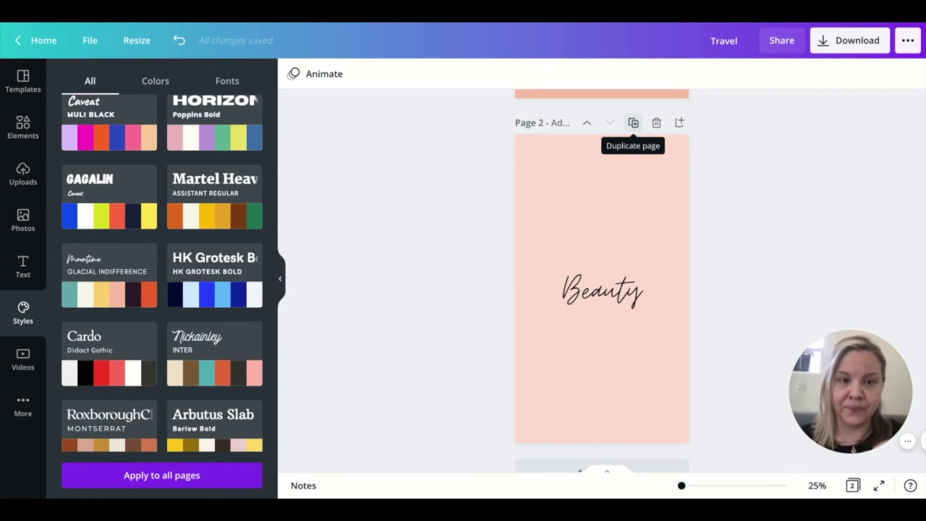
Duplicate the Beauty page as page 3 and delete its Beauty text
{"action": "left_click", "coordinate": [633, 122]}
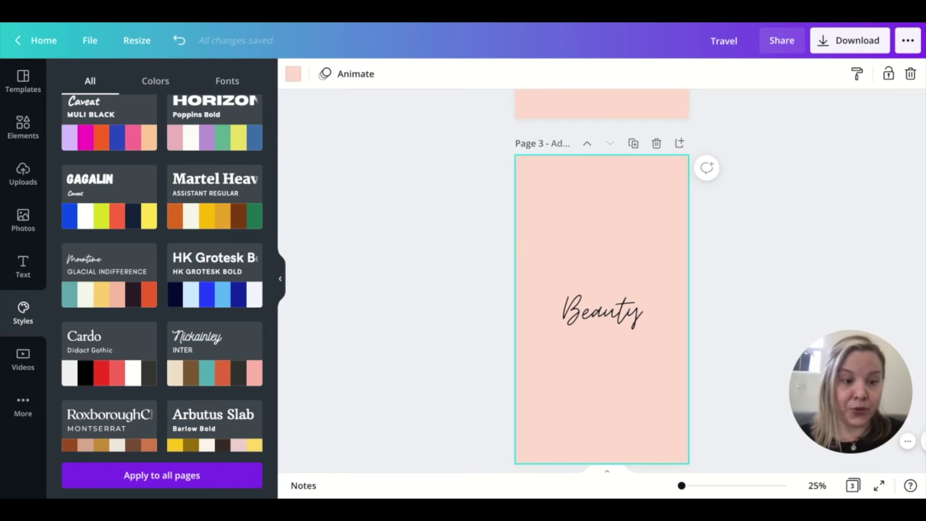
{"action": "left_click", "coordinate": [612, 316]}
{"action": "key", "text": "Delete"}
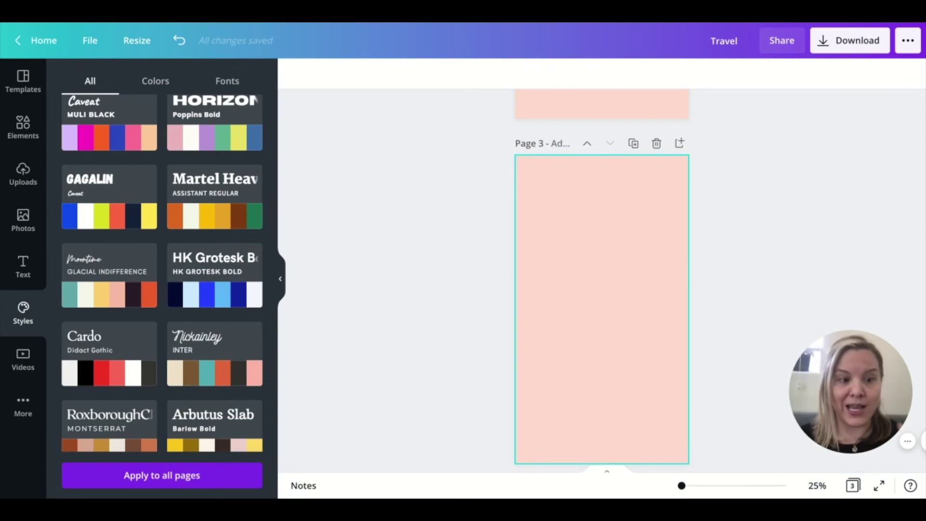
Apply the VOGA style's mint background to page 3 and delete its placeholder headings
{"action": "left_click", "coordinate": [605, 289]}
{"action": "scroll", "coordinate": [162, 275], "scroll_direction": "down", "scroll_amount": 5}
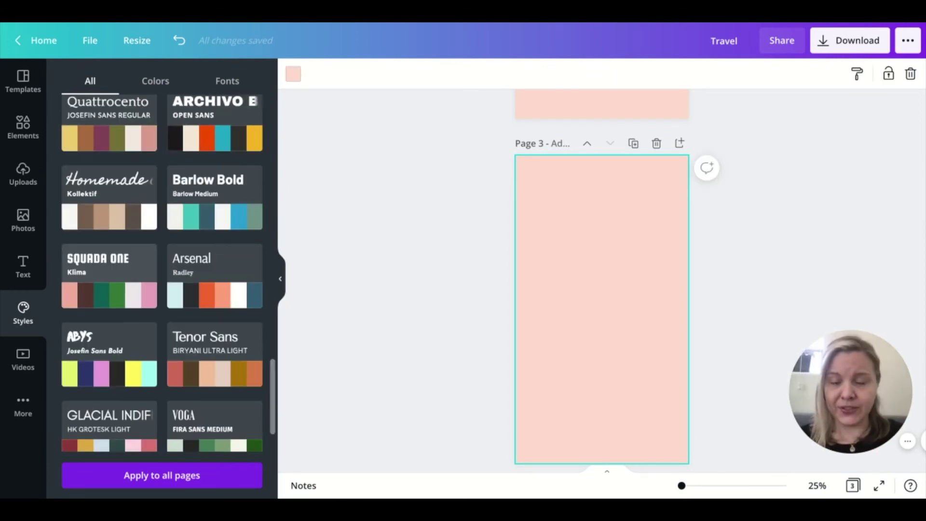
{"action": "scroll", "coordinate": [162, 272], "scroll_direction": "down", "scroll_amount": 4}
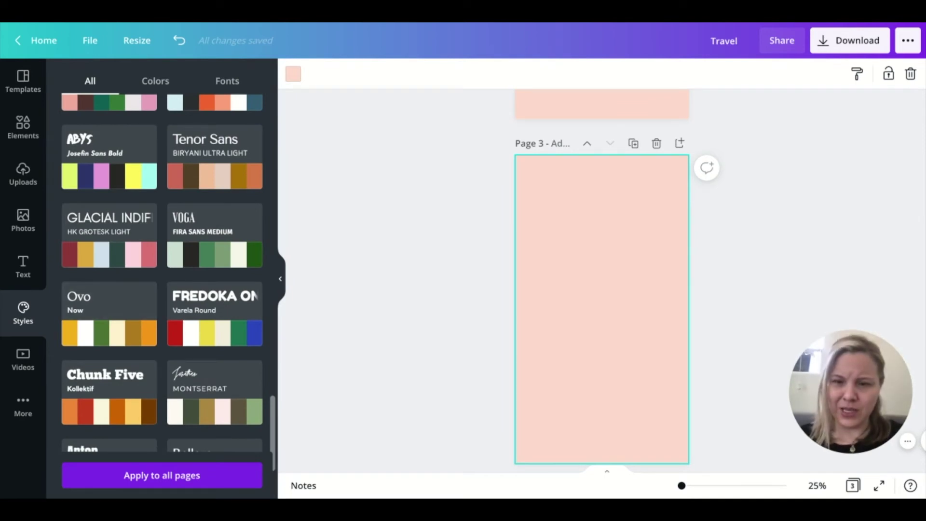
{"action": "left_click", "coordinate": [220, 260]}
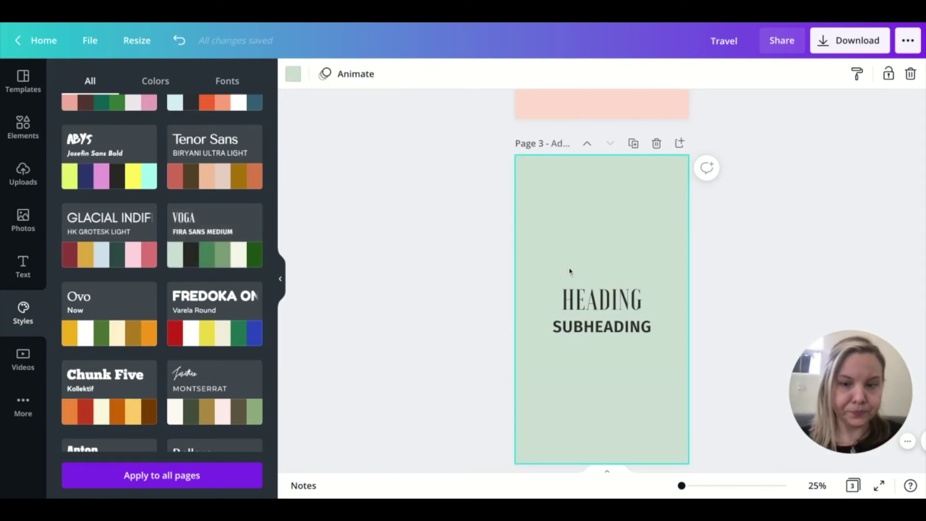
{"action": "left_click_drag", "start_coordinate": [620, 401], "coordinate": [556, 261]}
{"action": "key", "text": "Delete"}
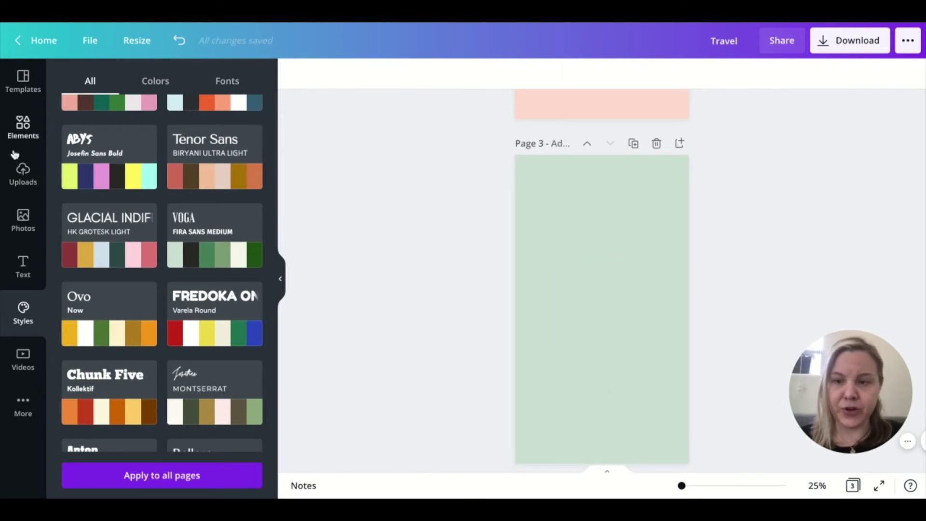
Search Elements for 'travel' and show only Graphics
{"action": "left_click", "coordinate": [23, 137]}
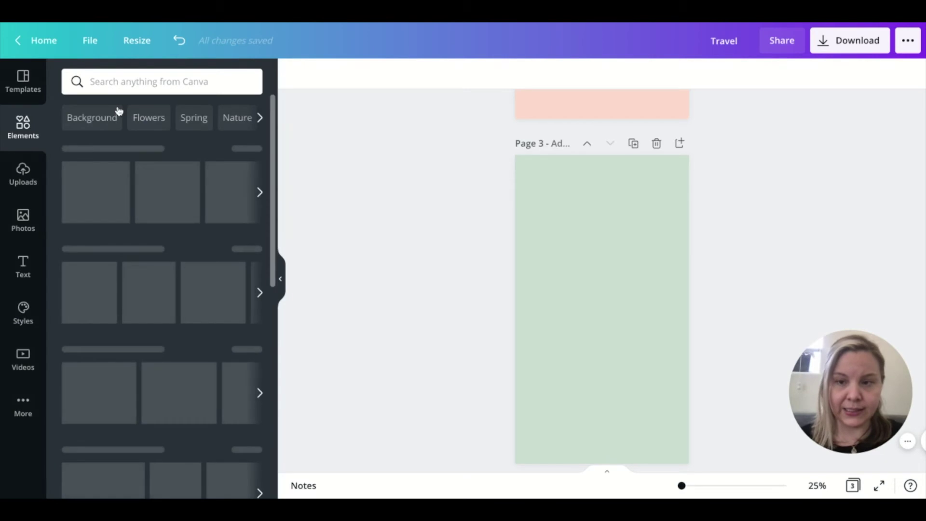
{"action": "left_click", "coordinate": [122, 88]}
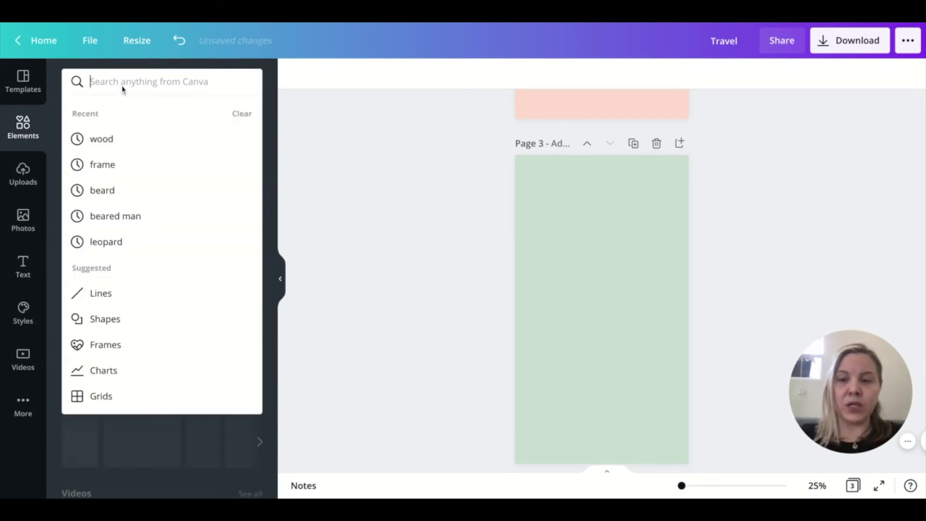
{"action": "type", "text": "travel"}
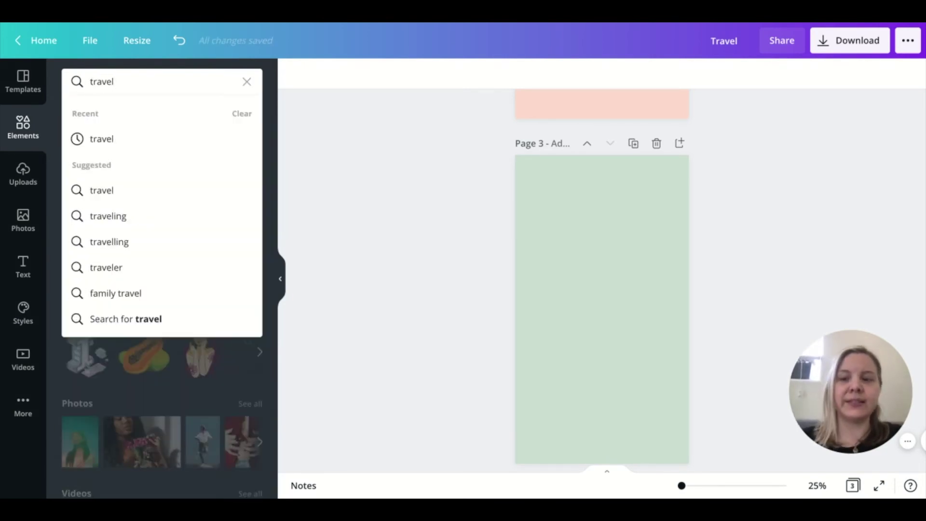
{"action": "key", "text": "Return"}
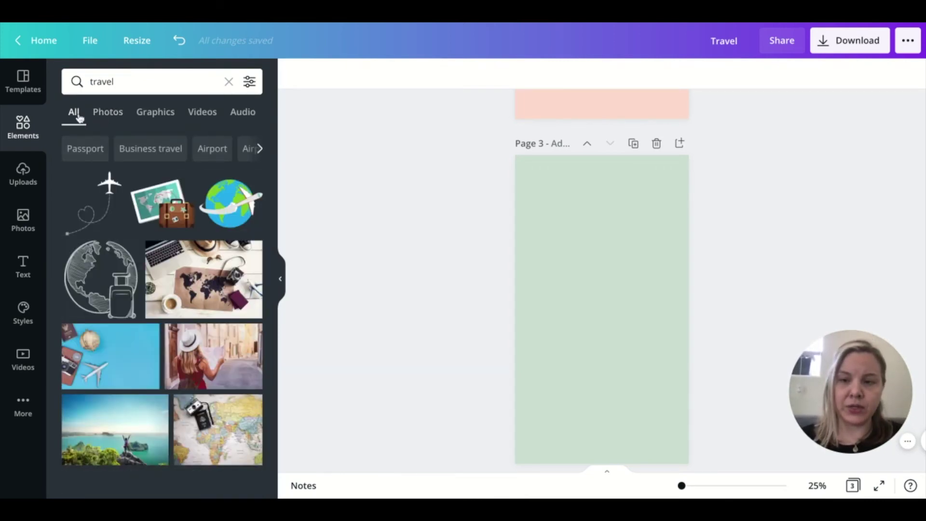
{"action": "left_click", "coordinate": [169, 117]}
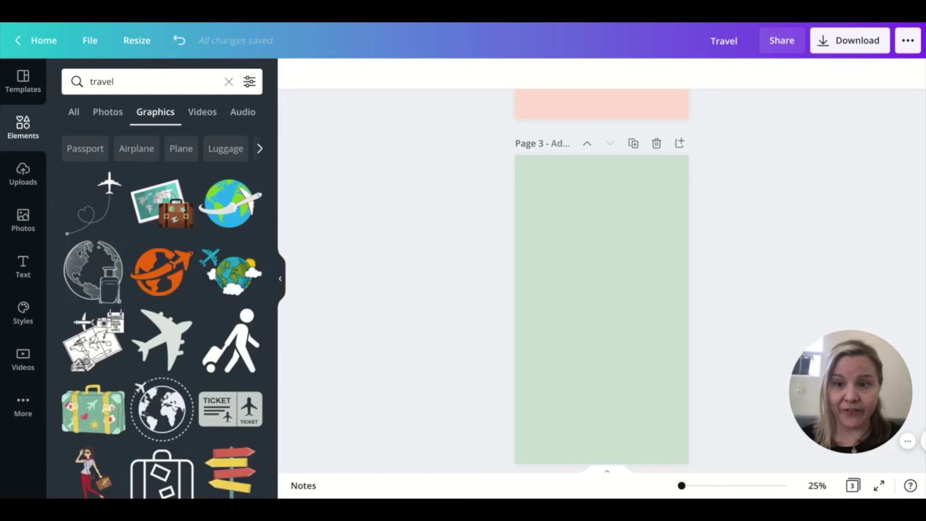
Try the plane and dashed-globe graphics on page 3, then delete both
{"action": "left_click", "coordinate": [89, 209]}
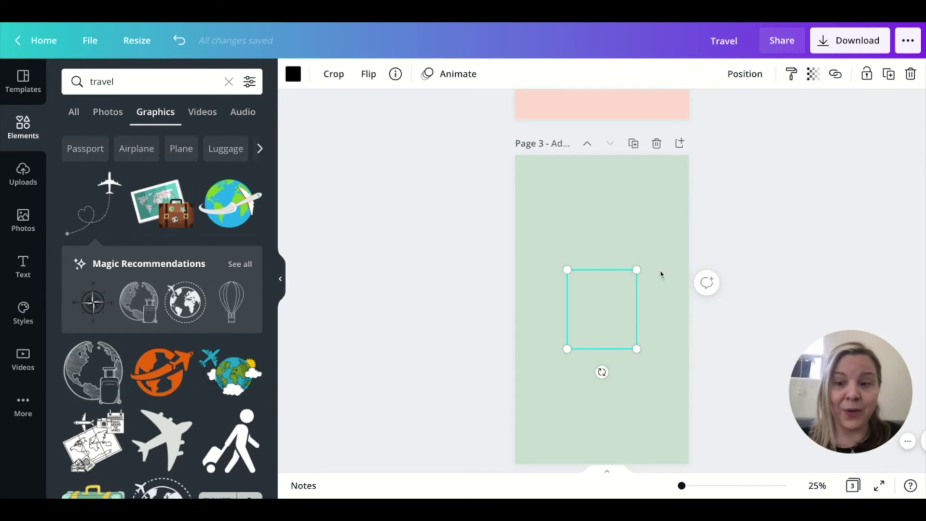
{"action": "left_click", "coordinate": [910, 73]}
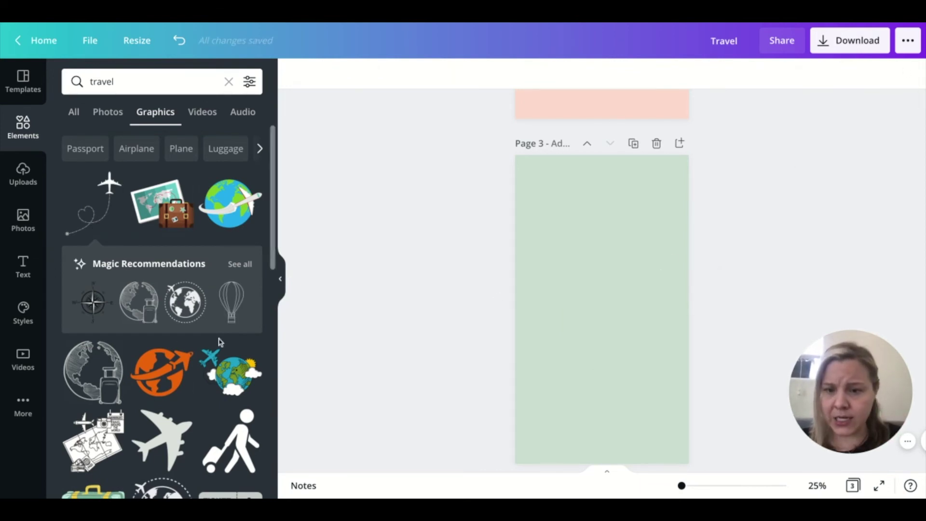
{"action": "scroll", "coordinate": [181, 365], "scroll_direction": "down", "scroll_amount": 3}
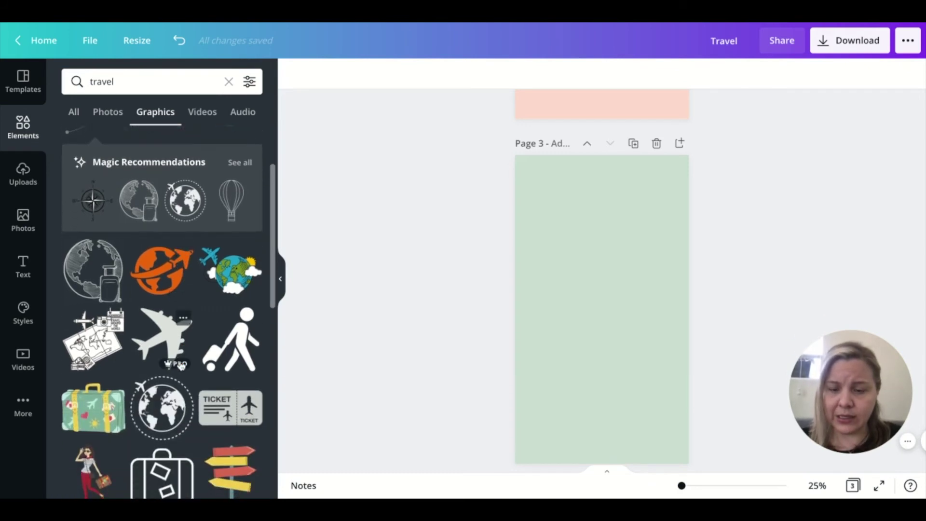
{"action": "left_click", "coordinate": [161, 412]}
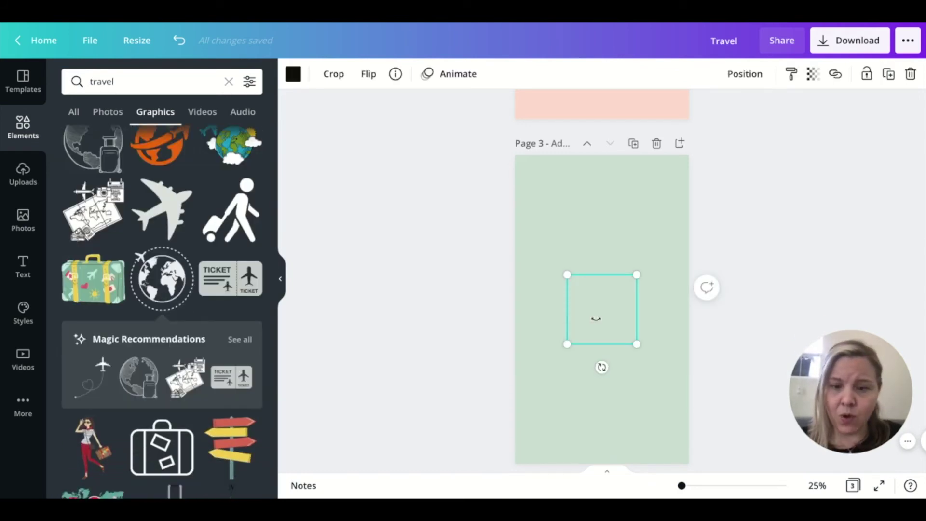
{"action": "left_click_drag", "start_coordinate": [596, 318], "coordinate": [596, 318]}
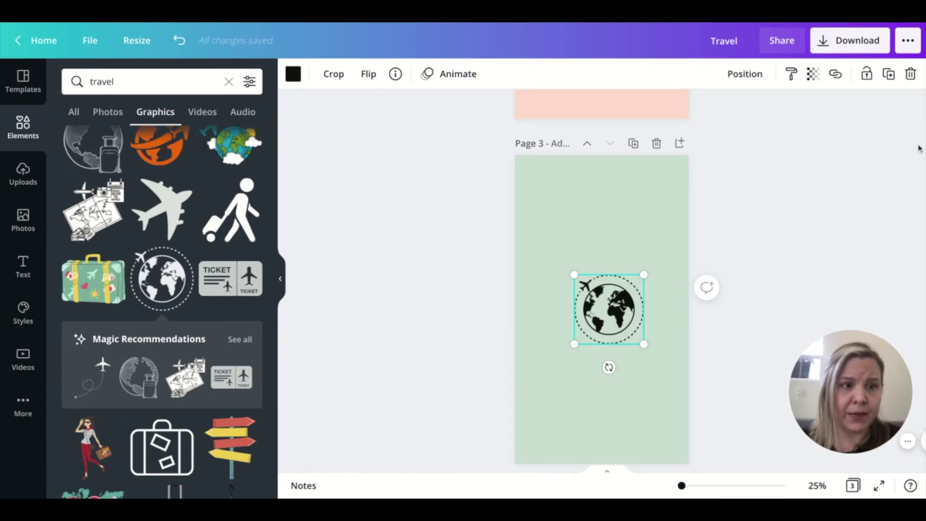
{"action": "left_click", "coordinate": [909, 74]}
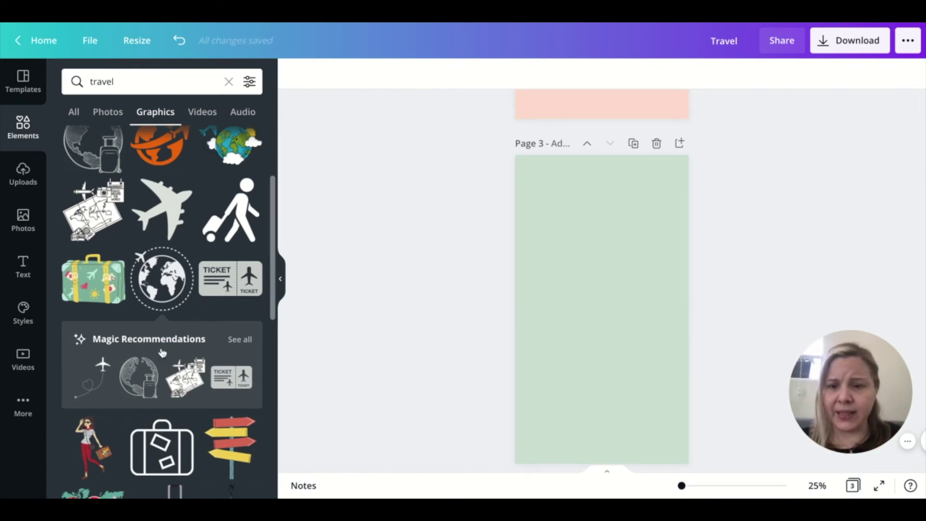
{"action": "scroll", "coordinate": [210, 311], "scroll_direction": "down", "scroll_amount": 5}
{"action": "scroll", "coordinate": [162, 344], "scroll_direction": "down", "scroll_amount": 2}
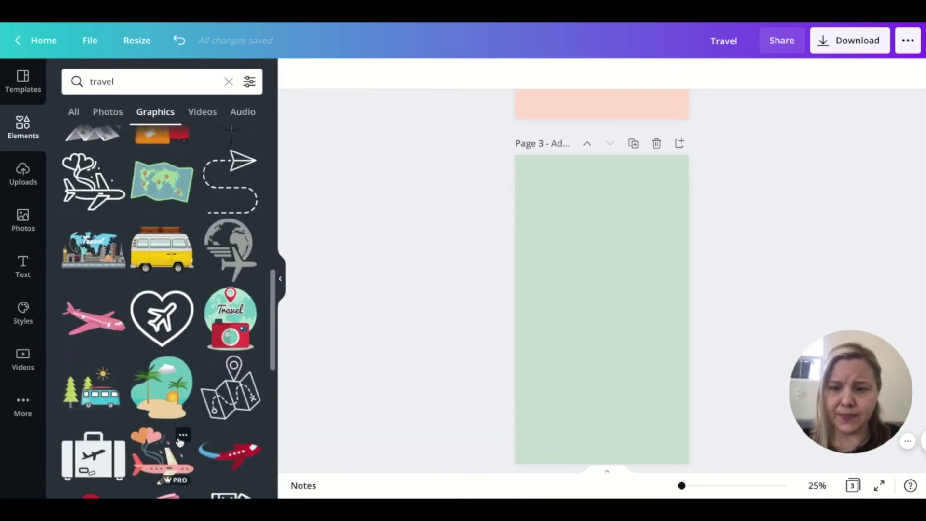
{"action": "scroll", "coordinate": [179, 442], "scroll_direction": "down", "scroll_amount": 1}
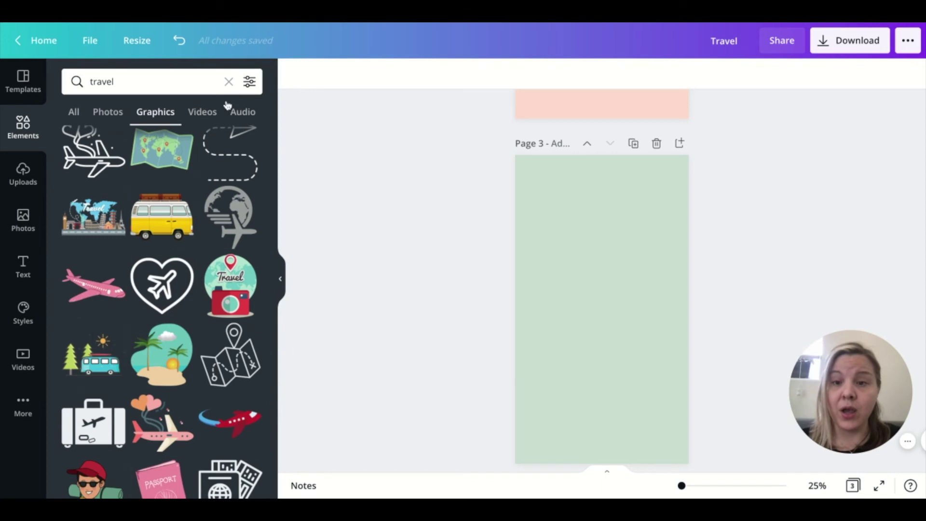
Filter the travel graphics to Free and Static results
{"action": "left_click", "coordinate": [249, 82]}
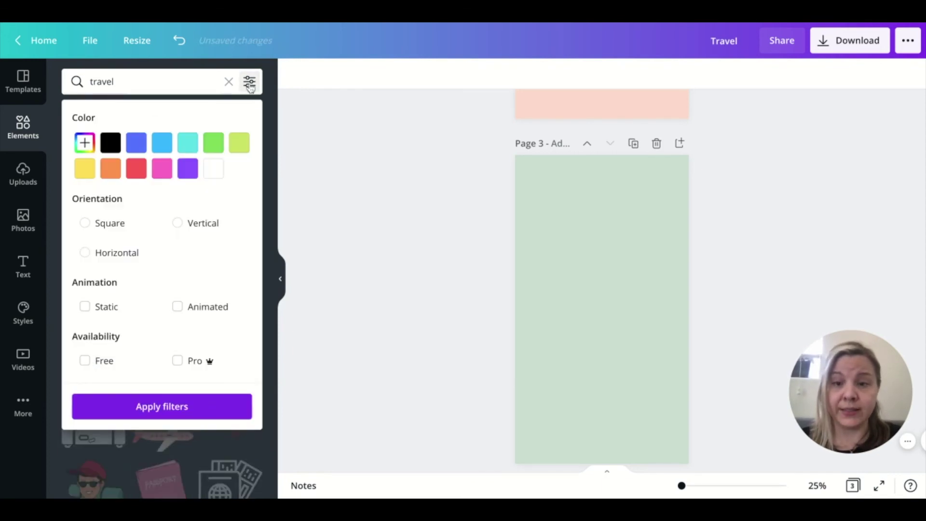
{"action": "left_click", "coordinate": [86, 366]}
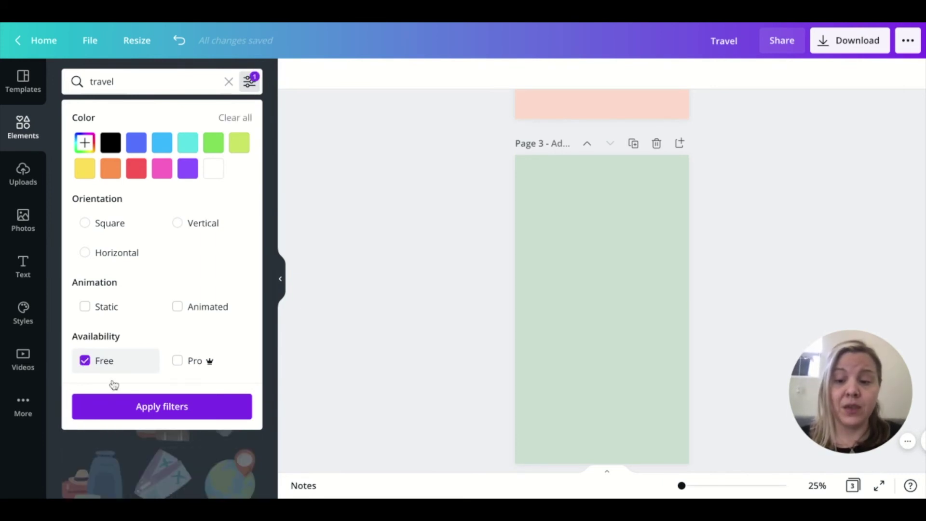
{"action": "left_click", "coordinate": [86, 311]}
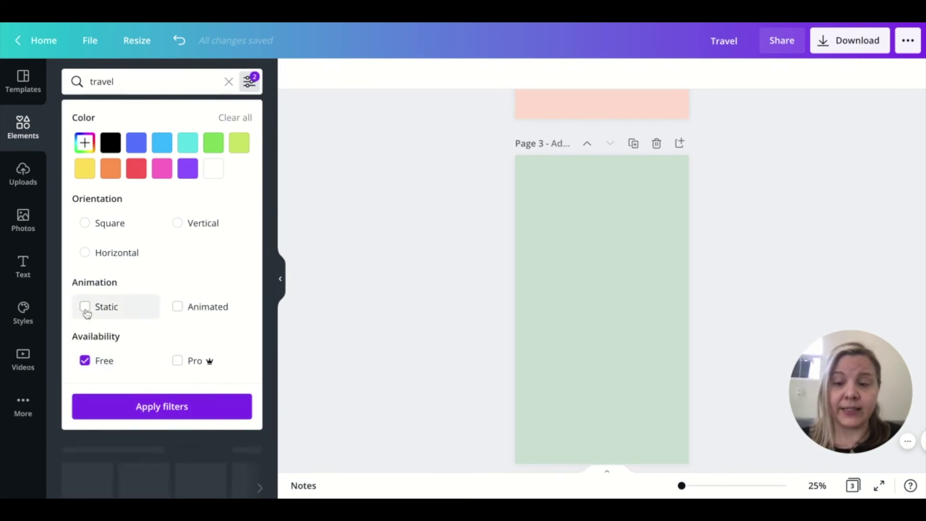
{"action": "left_click", "coordinate": [85, 309]}
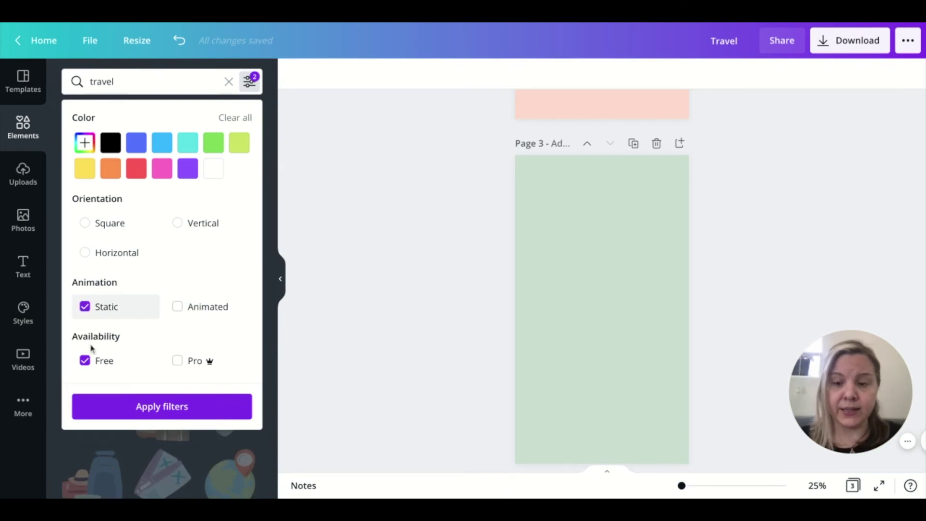
{"action": "left_click", "coordinate": [149, 407]}
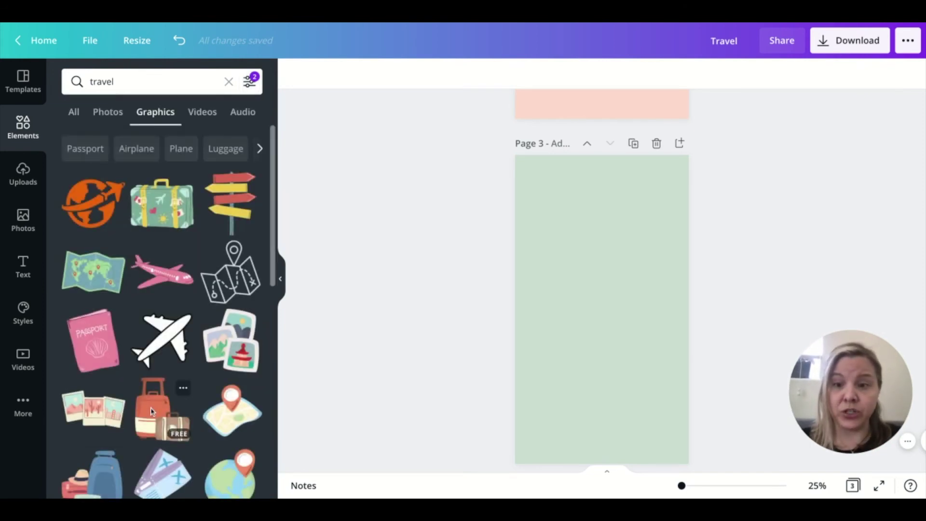
{"action": "scroll", "coordinate": [164, 366], "scroll_direction": "down", "scroll_amount": 1}
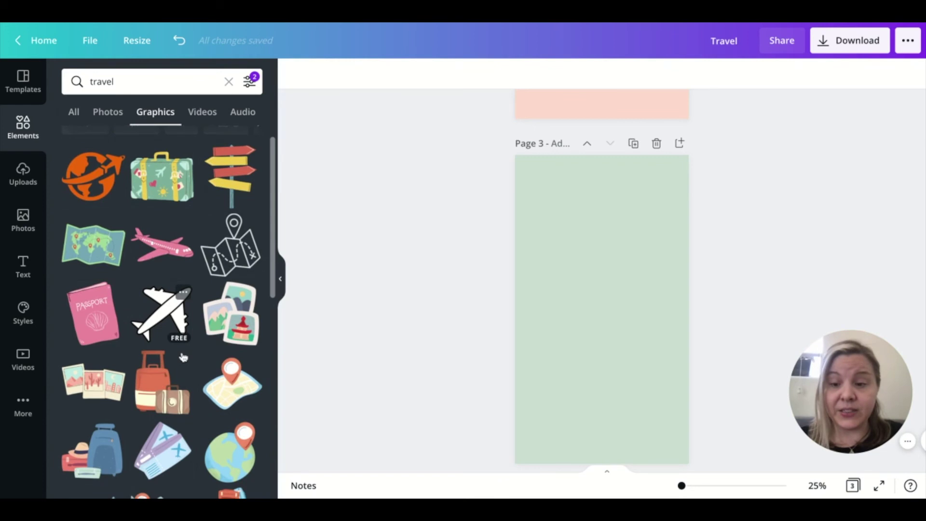
{"action": "scroll", "coordinate": [141, 364], "scroll_direction": "down", "scroll_amount": 10}
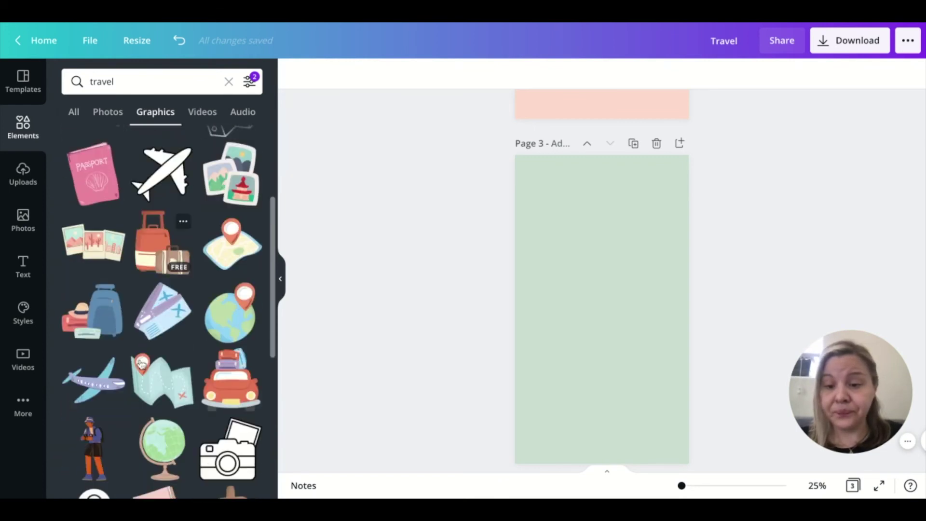
{"action": "scroll", "coordinate": [163, 296], "scroll_direction": "down", "scroll_amount": 5}
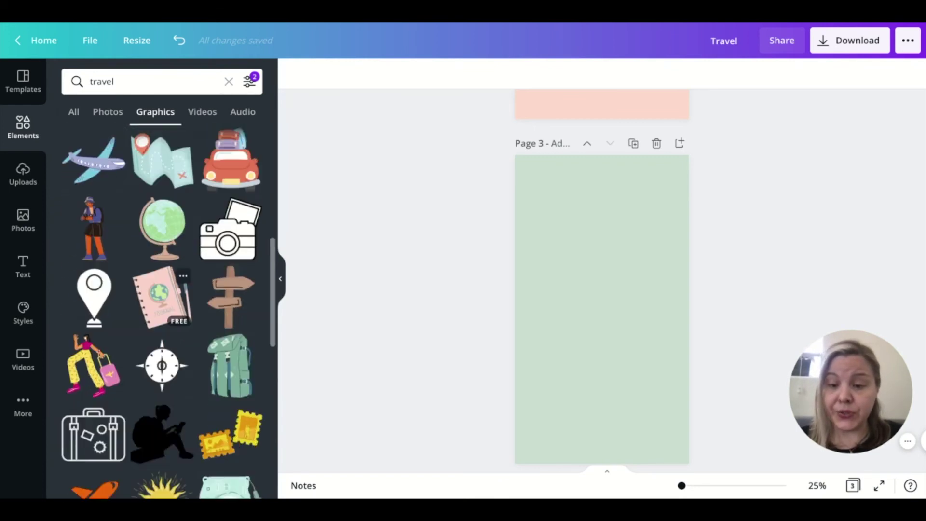
Add the compass line icon to page 3 with a mint fill
{"action": "left_click", "coordinate": [163, 296]}
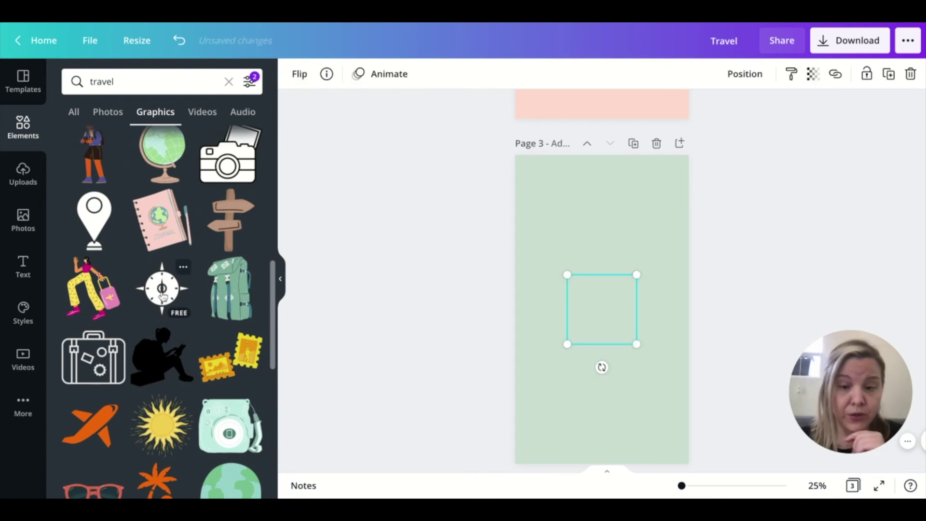
{"action": "left_click", "coordinate": [316, 76]}
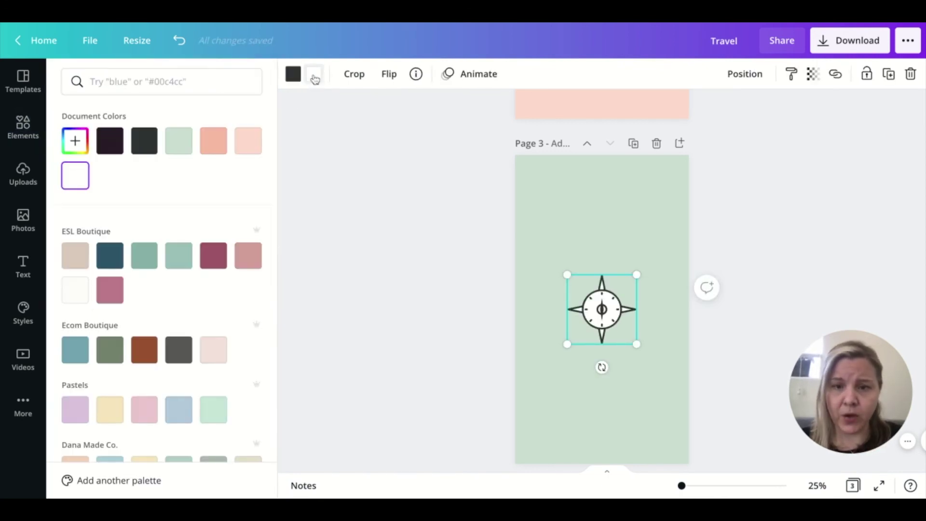
{"action": "left_click", "coordinate": [179, 149]}
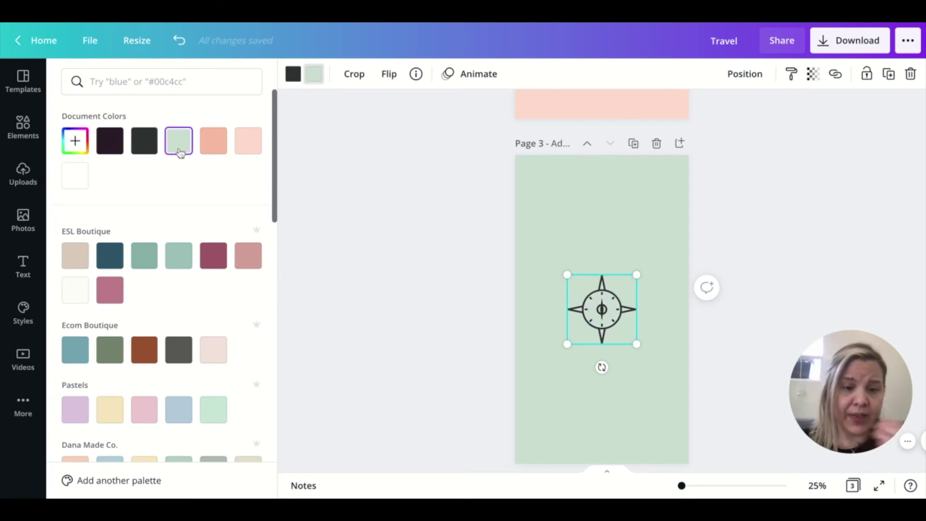
{"action": "left_click", "coordinate": [419, 327]}
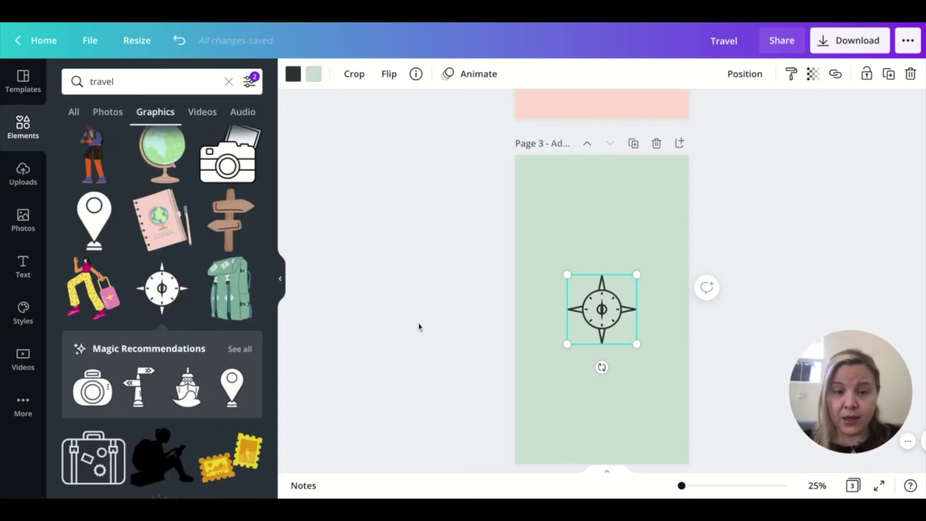
{"action": "left_click", "coordinate": [419, 327]}
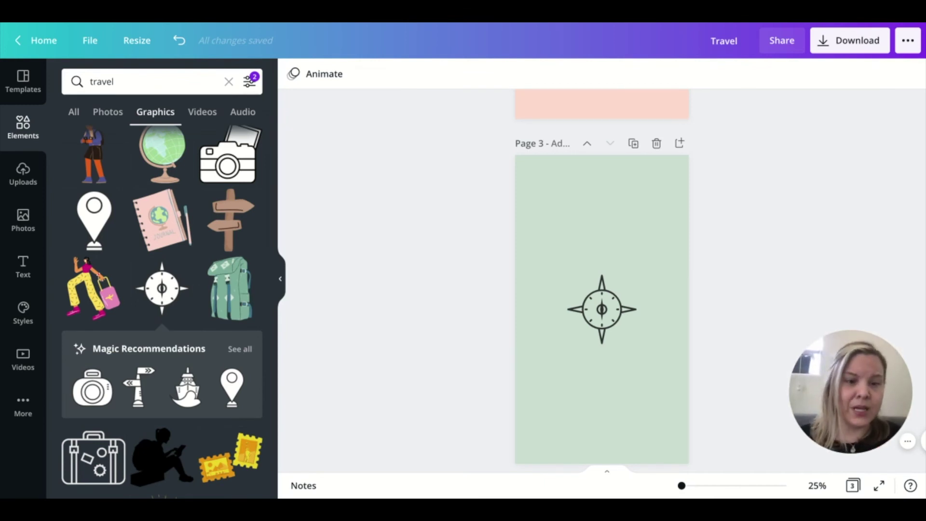
Enlarge and centre the compass, then duplicate page 3 as page 4
{"action": "left_click", "coordinate": [627, 290]}
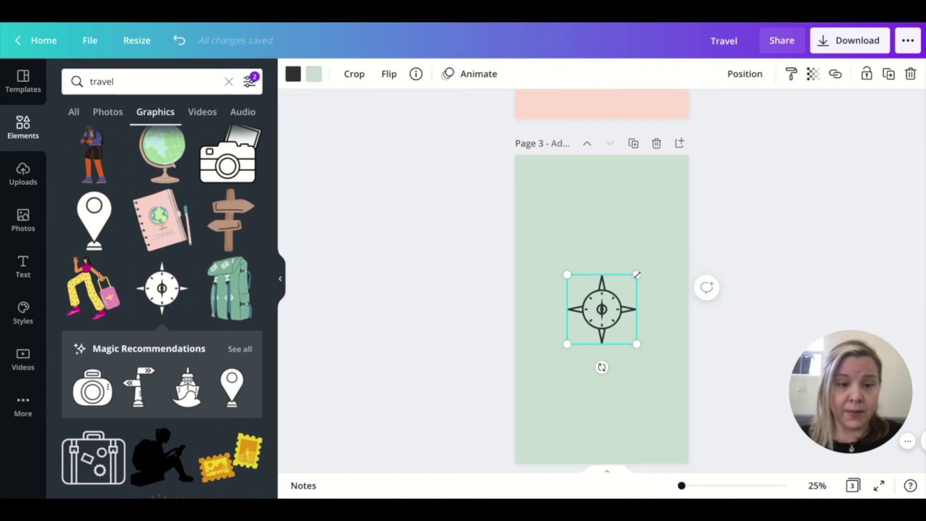
{"action": "left_click_drag", "start_coordinate": [636, 274], "coordinate": [647, 252]}
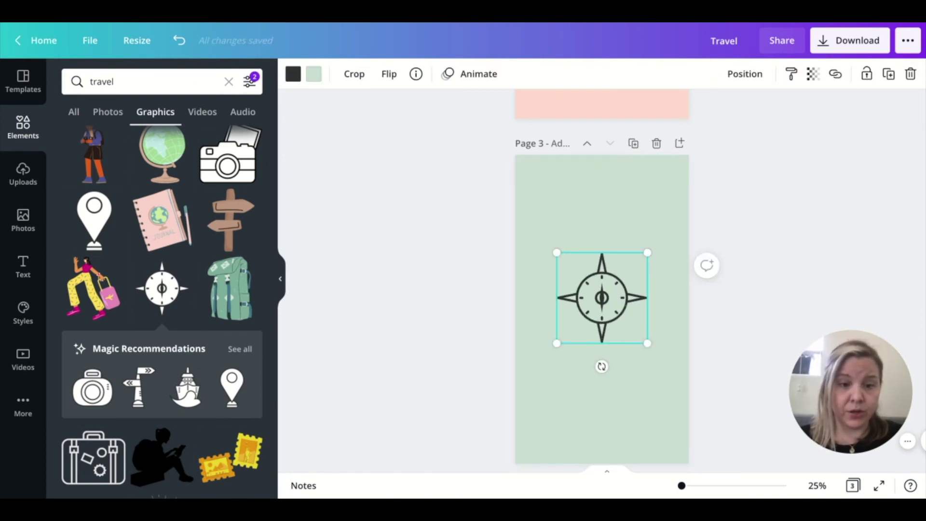
{"action": "left_click_drag", "start_coordinate": [602, 297], "coordinate": [602, 309]}
{"action": "left_click", "coordinate": [731, 275]}
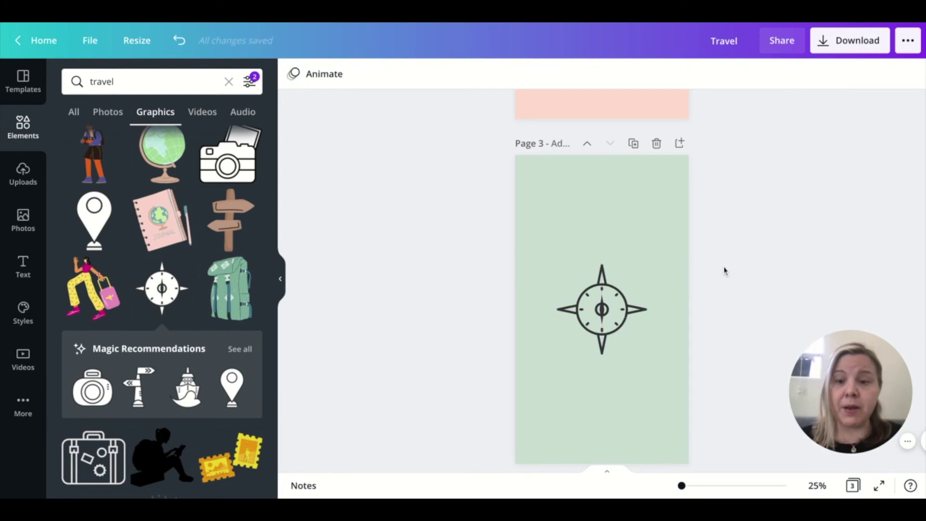
{"action": "left_click", "coordinate": [633, 144]}
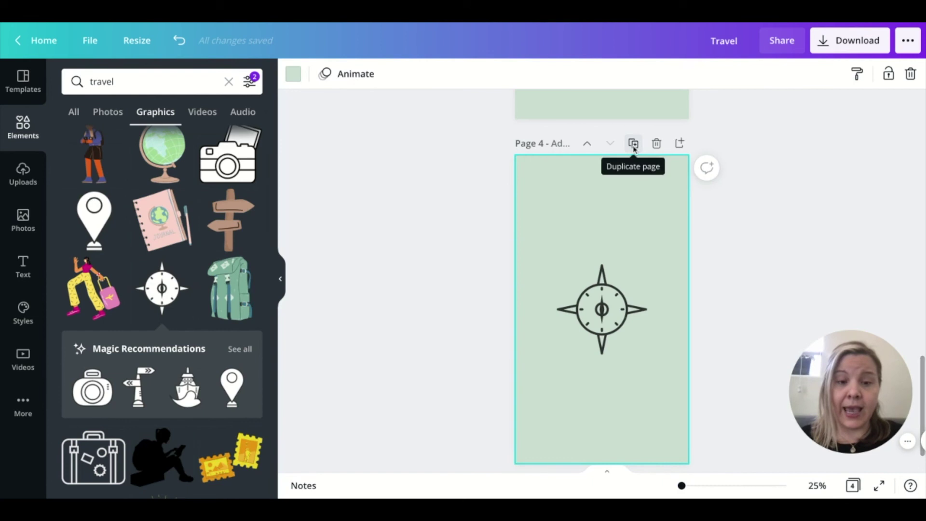
Search Elements for 'beauty' and show only Graphics
{"action": "left_click", "coordinate": [178, 91]}
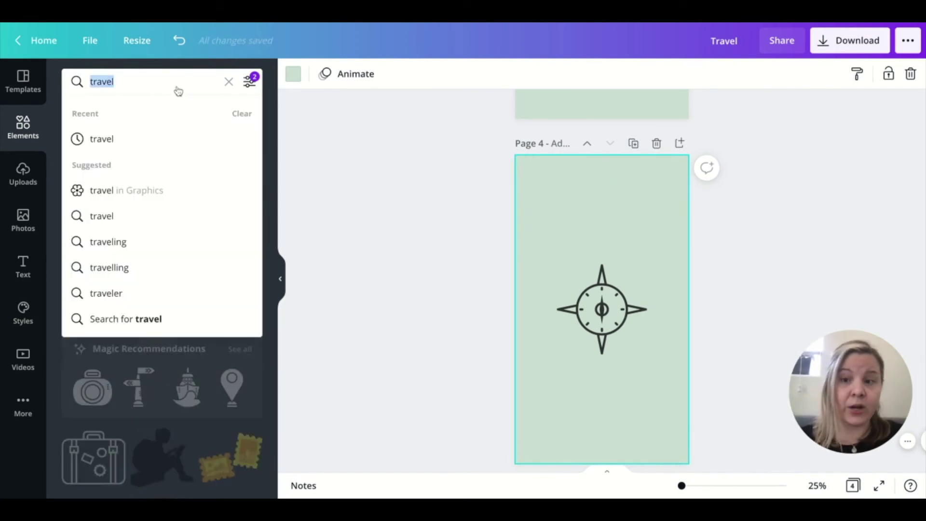
{"action": "type", "text": "beatufy"}
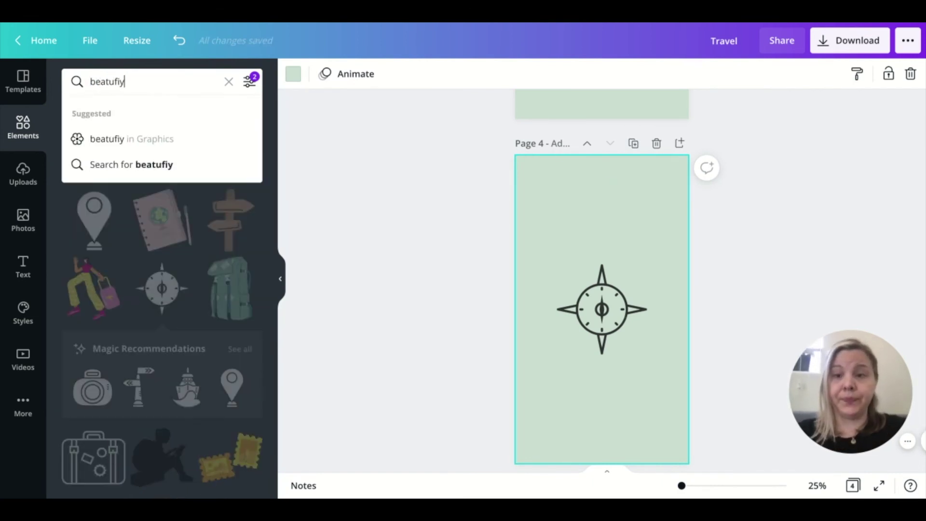
{"action": "key", "text": "BackSpace"}
{"action": "type", "text": "i"}
{"action": "key", "text": "BackSpace"}
{"action": "key", "text": "BackSpace"}
{"action": "key", "text": "BackSpace"}
{"action": "key", "text": "BackSpace"}
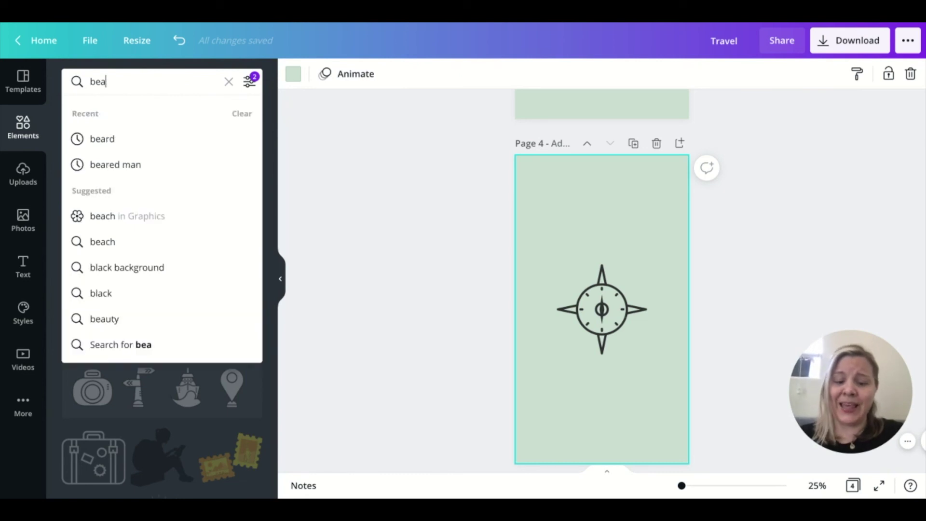
{"action": "type", "text": "uty"}
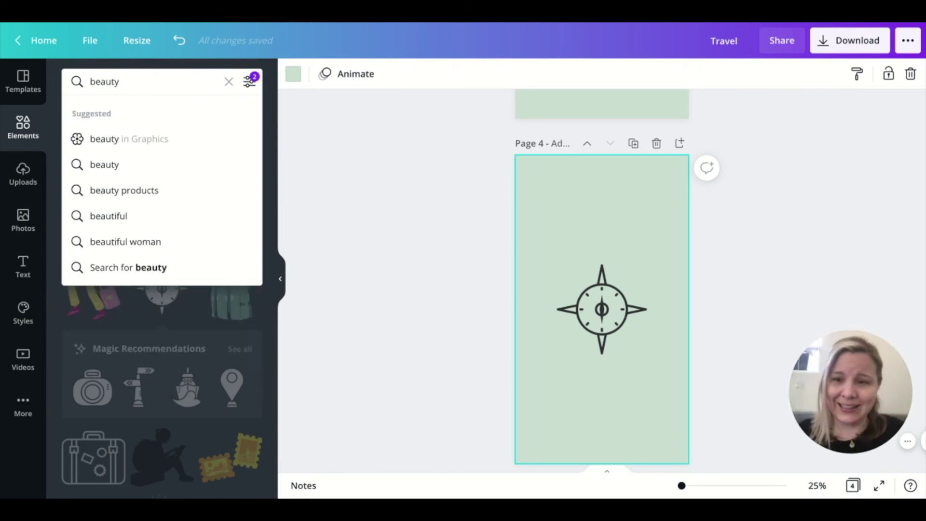
{"action": "key", "text": "Return"}
{"action": "left_click", "coordinate": [155, 112]}
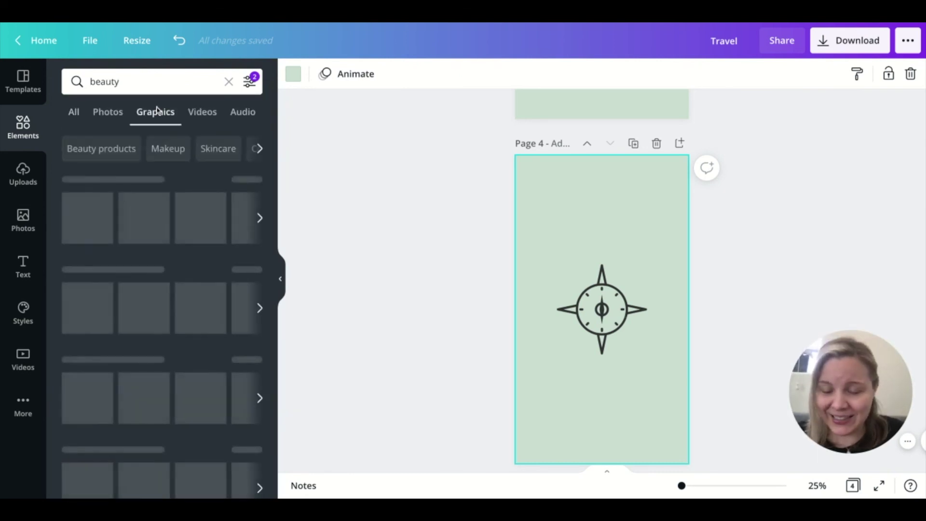
{"action": "scroll", "coordinate": [226, 386], "scroll_direction": "down", "scroll_amount": 3}
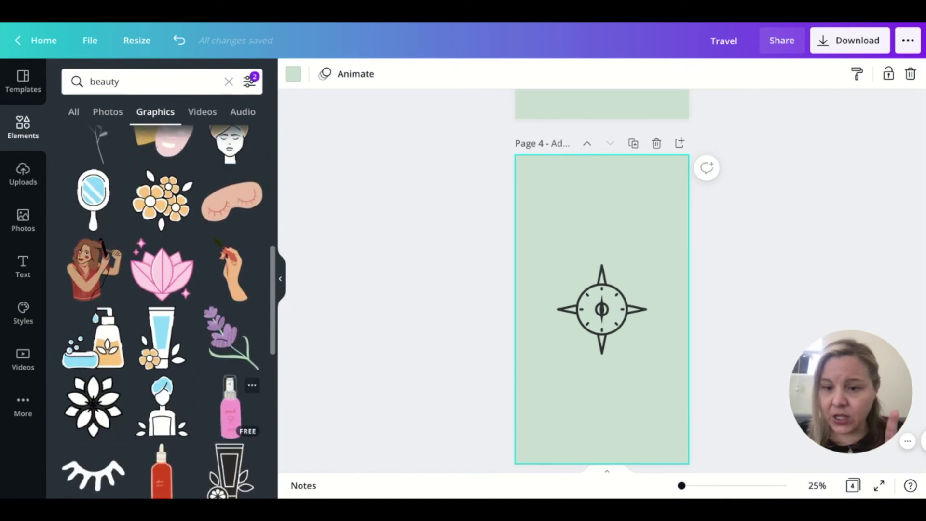
{"action": "scroll", "coordinate": [226, 391], "scroll_direction": "down", "scroll_amount": 4}
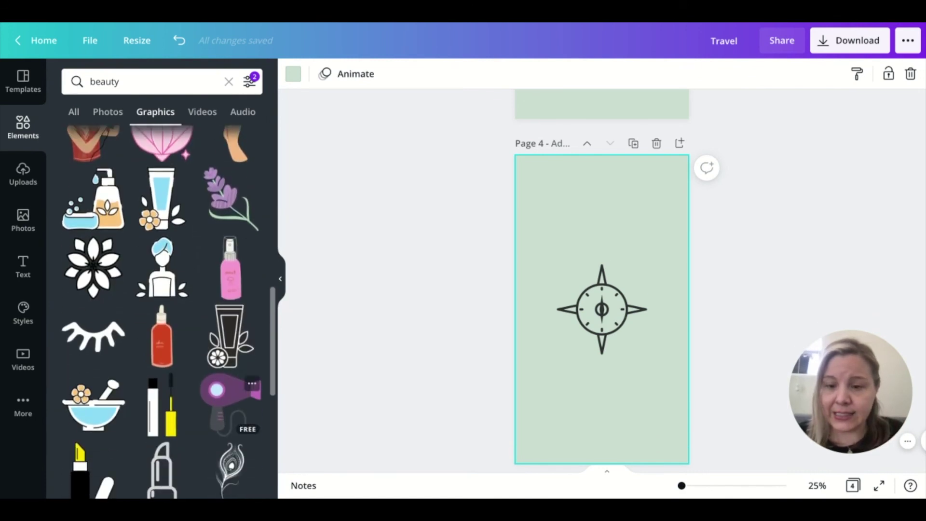
{"action": "scroll", "coordinate": [226, 390], "scroll_direction": "down", "scroll_amount": 3}
Replace page 4's compass with the lotus line icon, slightly enlarged
{"action": "left_click", "coordinate": [227, 424]}
{"action": "left_click", "coordinate": [910, 73]}
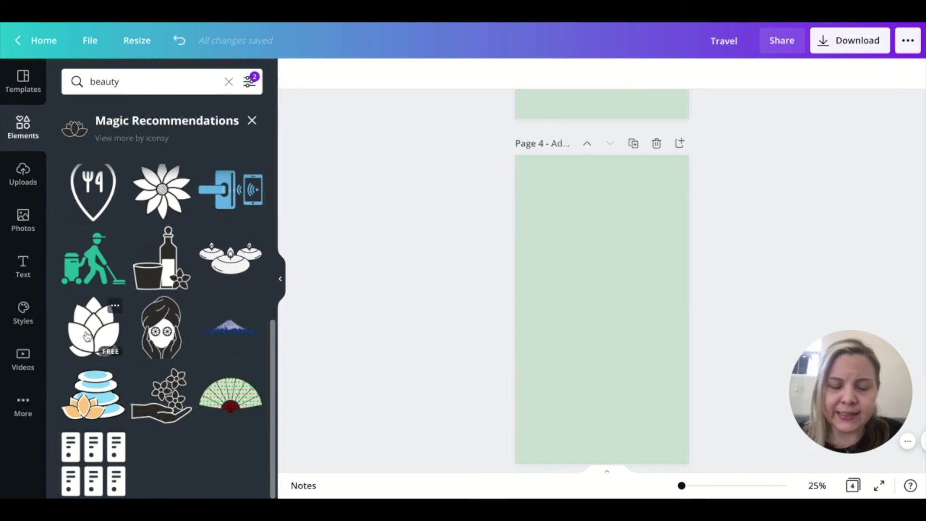
{"action": "left_click", "coordinate": [86, 336]}
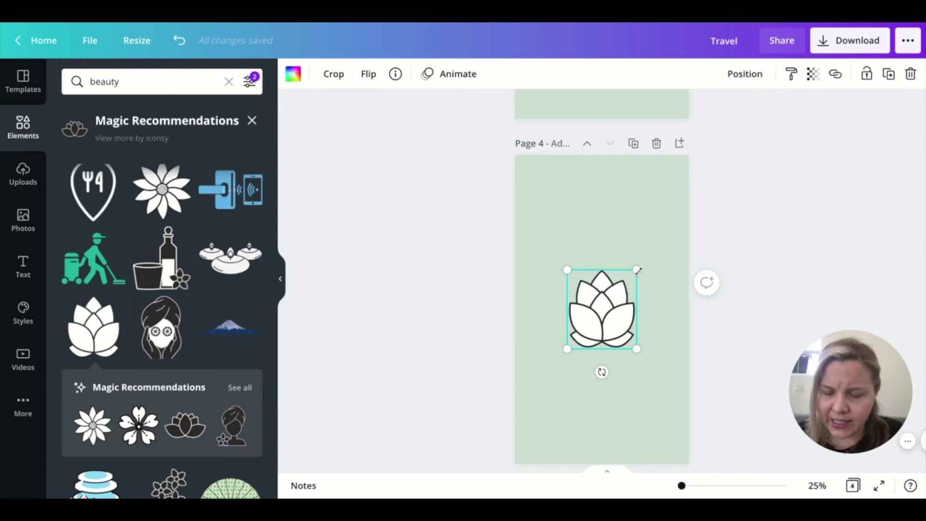
{"action": "left_click_drag", "start_coordinate": [638, 270], "coordinate": [639, 266]}
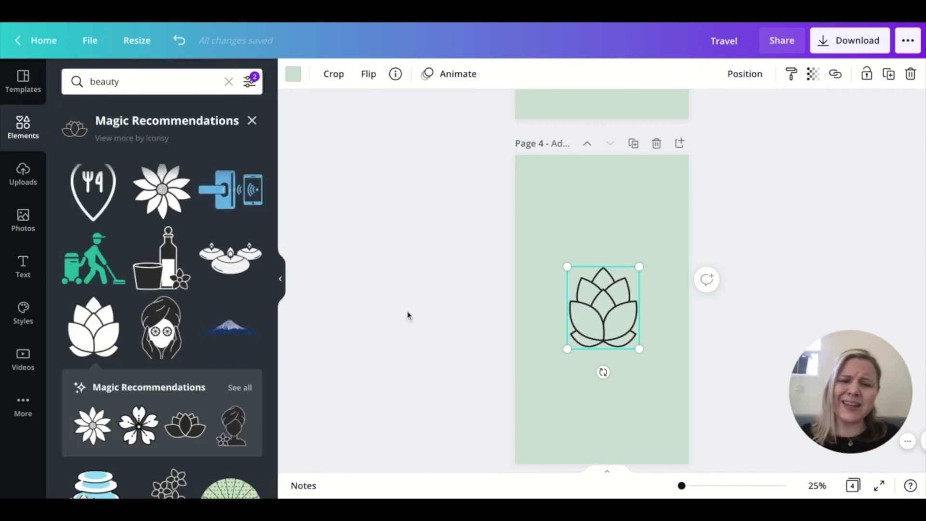
{"action": "key", "text": "Escape"}
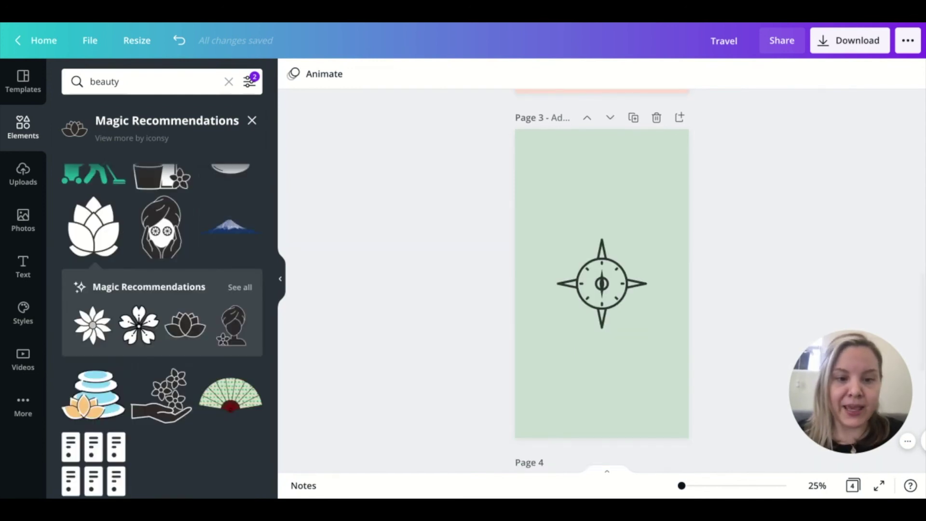
Select the mint background of page 3, the compass cover
{"action": "left_click", "coordinate": [633, 203]}
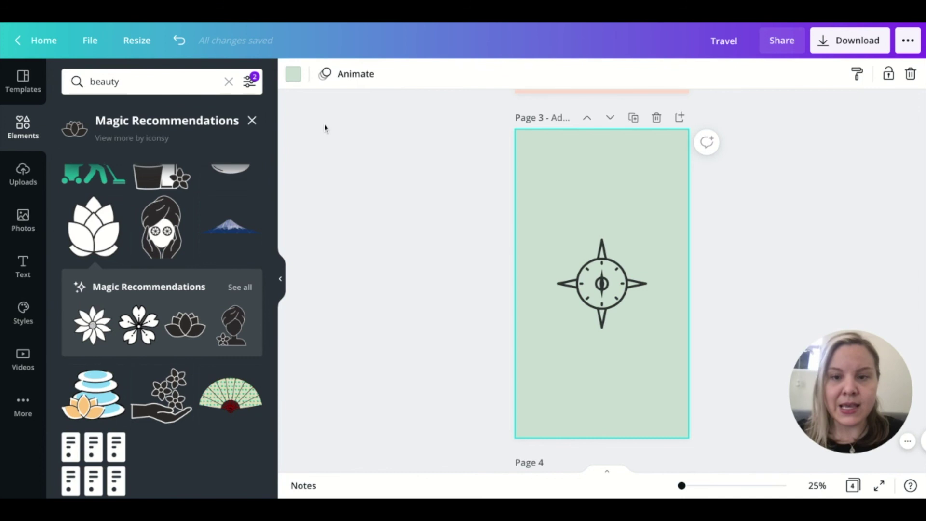
Change page 3's background colour to white using hex code ffffff
{"action": "left_click", "coordinate": [293, 76]}
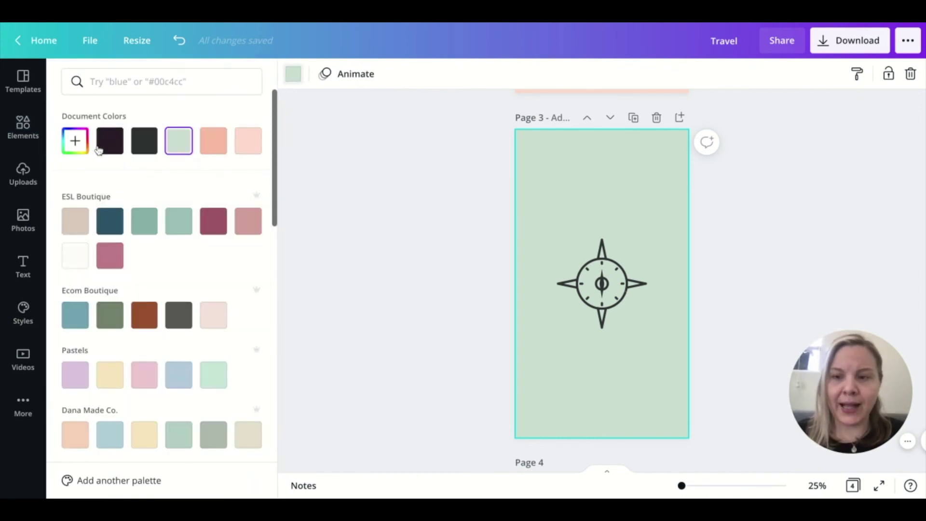
{"action": "left_click", "coordinate": [128, 93]}
{"action": "type", "text": "ffffff"}
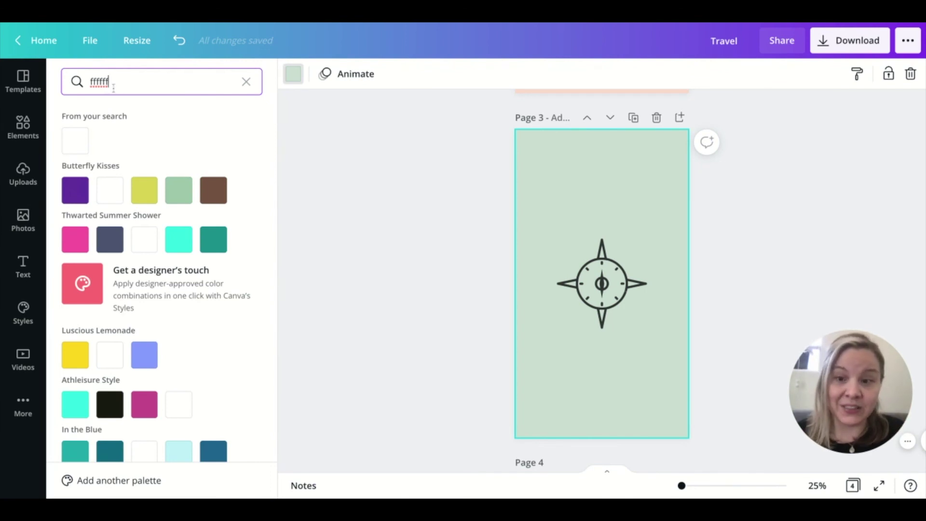
{"action": "left_click", "coordinate": [80, 137]}
Switch the compass graphic's fill from mint to white and deselect it
{"action": "left_click", "coordinate": [611, 304]}
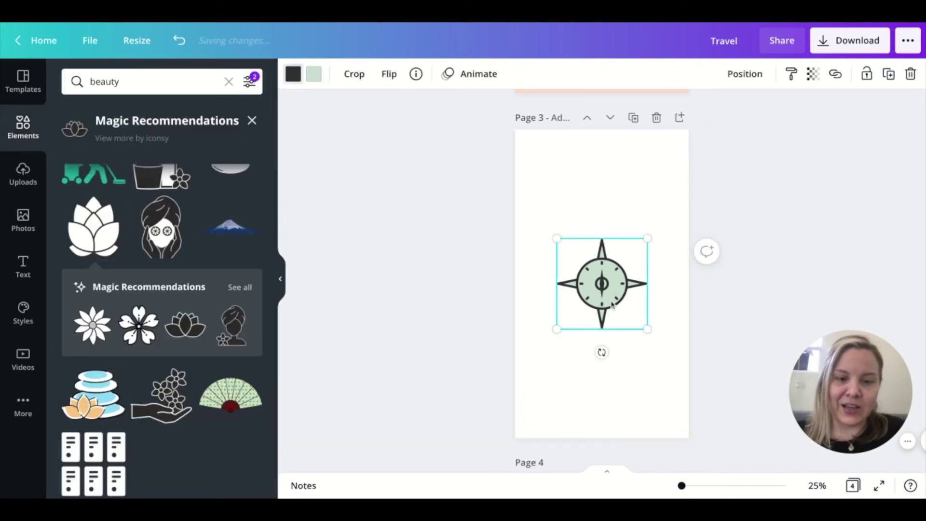
{"action": "left_click", "coordinate": [312, 76]}
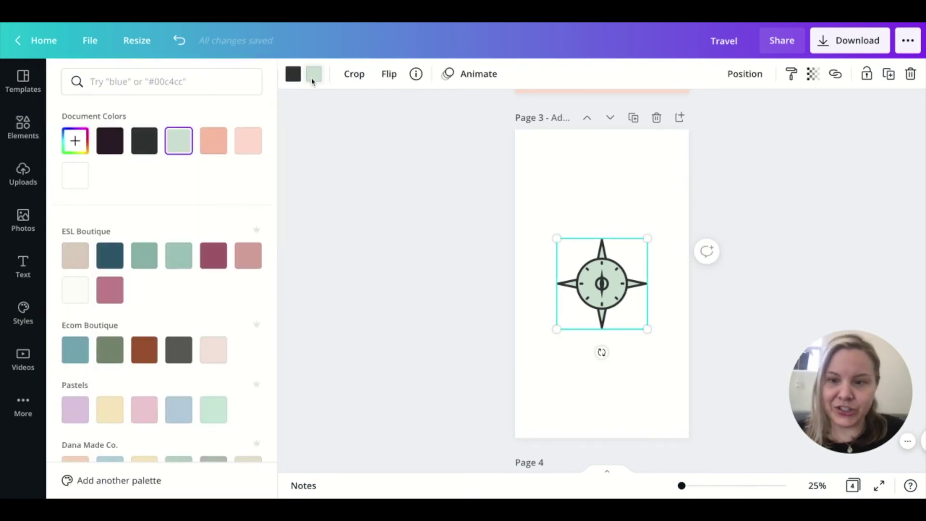
{"action": "left_click", "coordinate": [82, 175]}
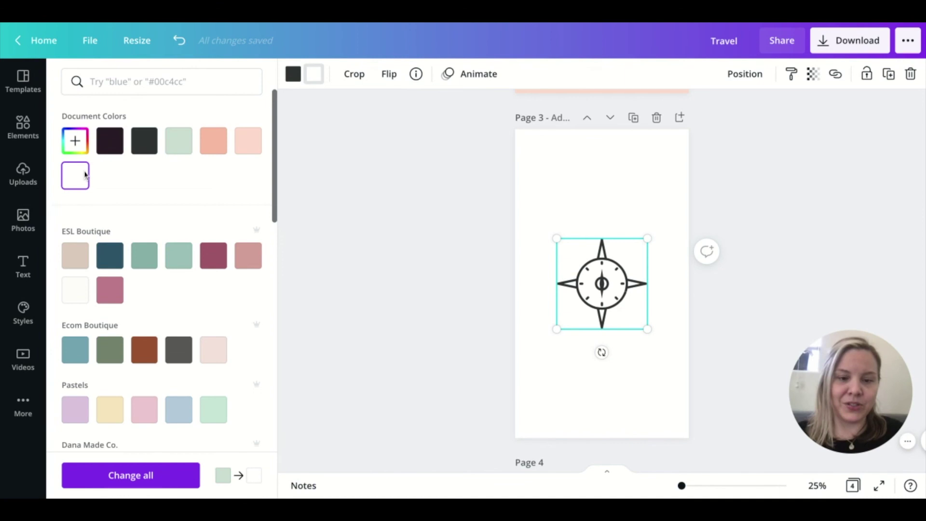
{"action": "left_click", "coordinate": [376, 325]}
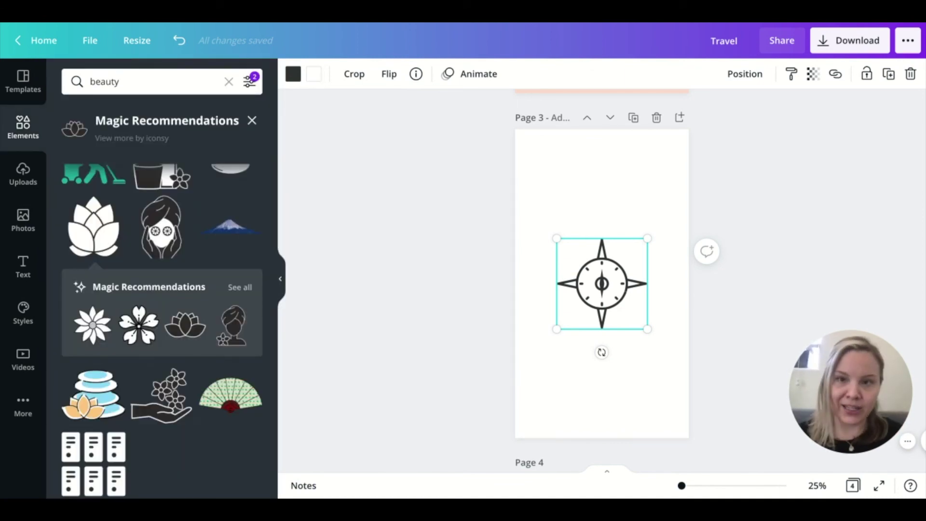
{"action": "key", "text": "Escape"}
{"action": "scroll", "coordinate": [602, 270], "scroll_direction": "down", "scroll_amount": 1}
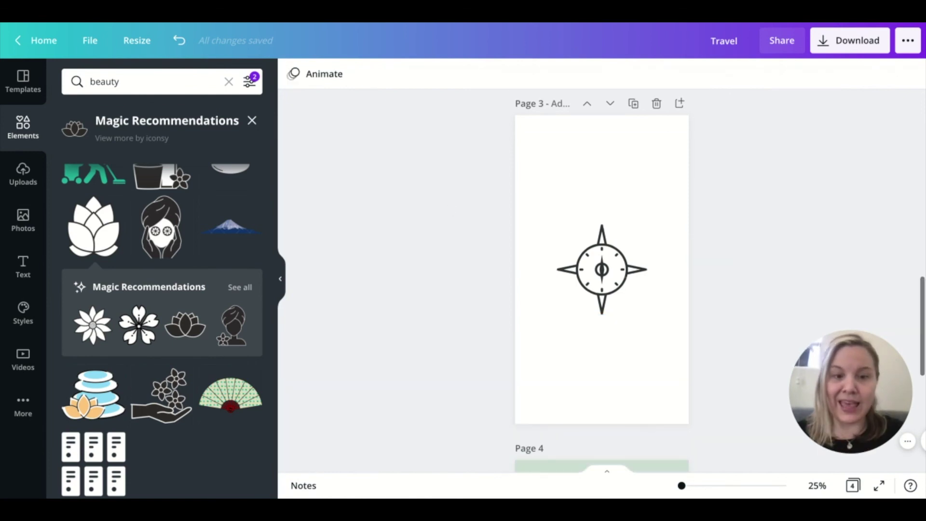